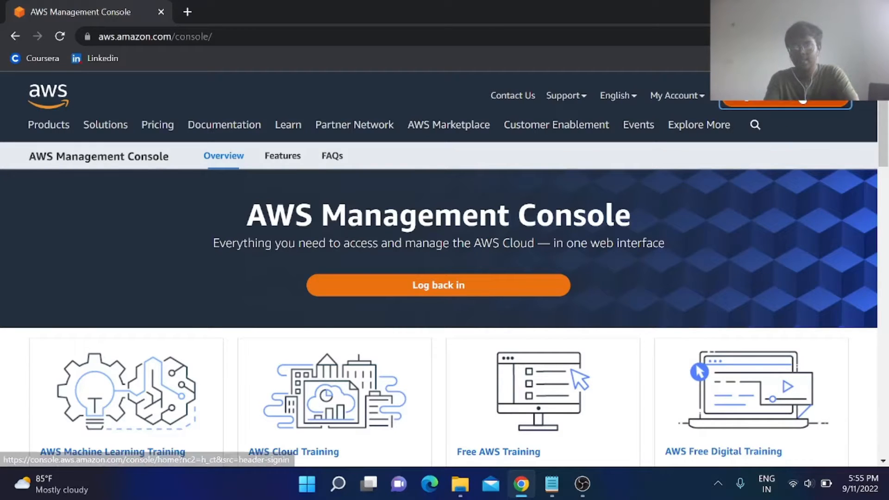
Sign in to the AWS console as the root user with the account password.
click(782, 102)
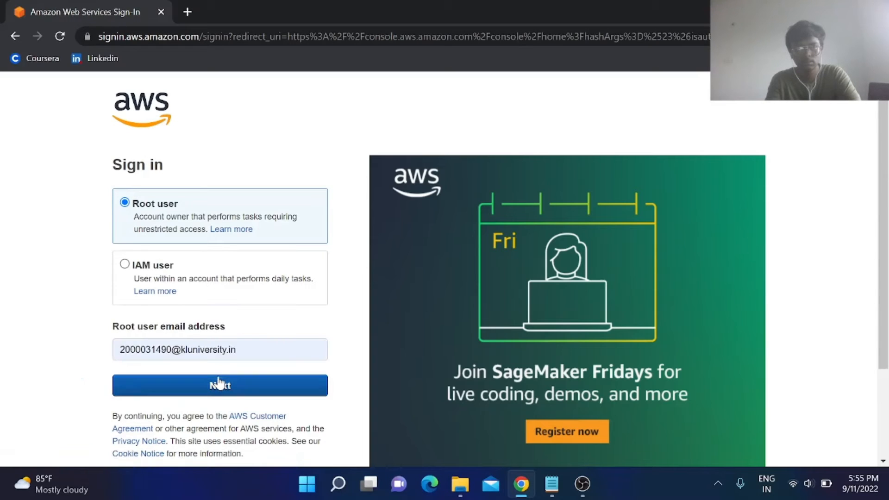
click(218, 384)
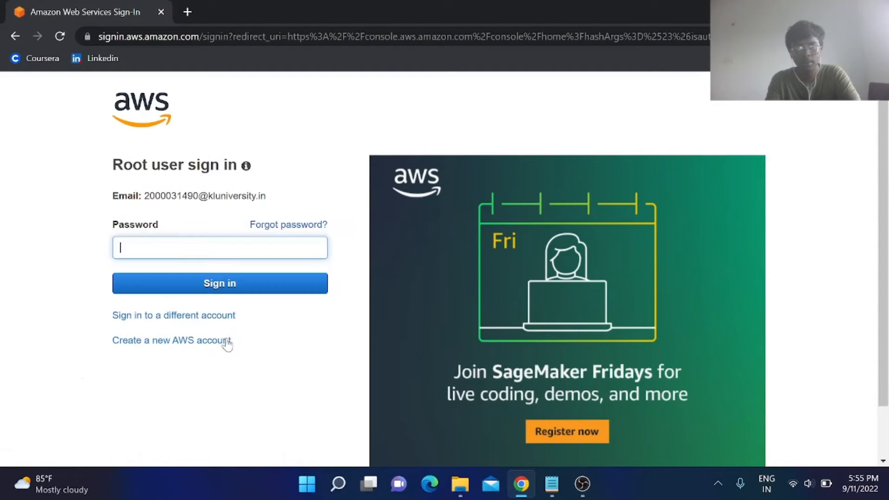
click(162, 249)
key(Caps_Lock)
text(•)
key(Caps_Lock)
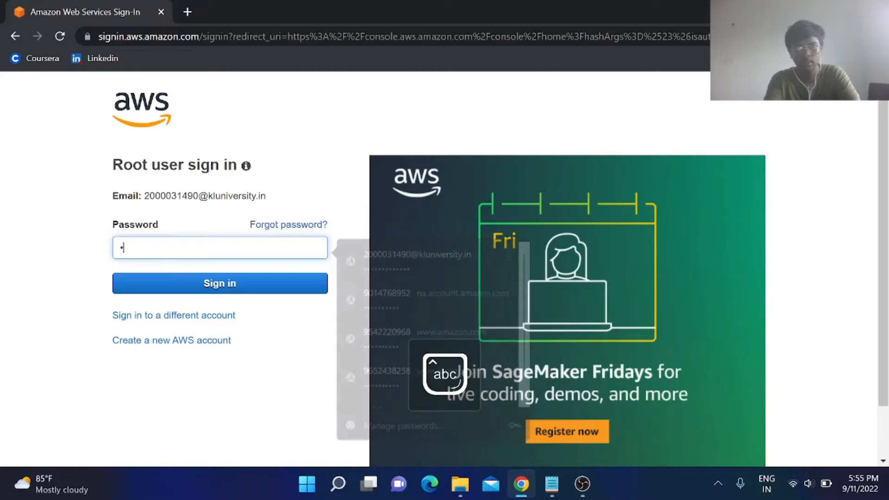
text(••••••••••••)
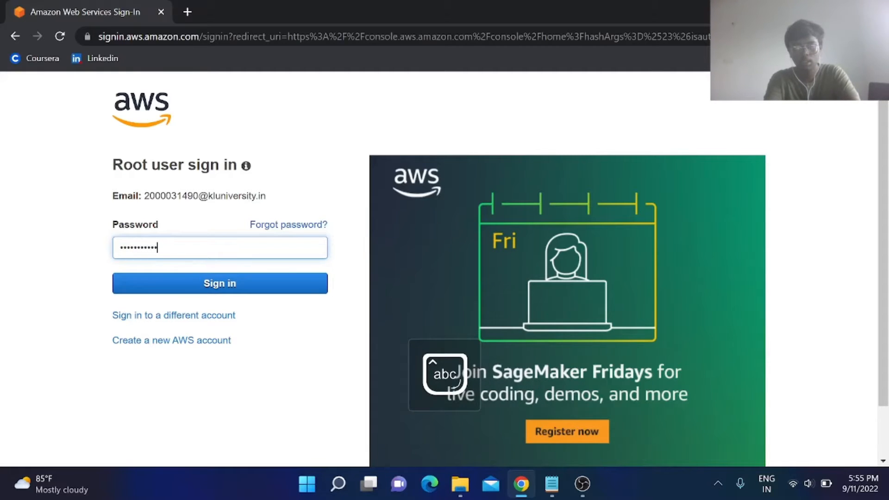
click(218, 287)
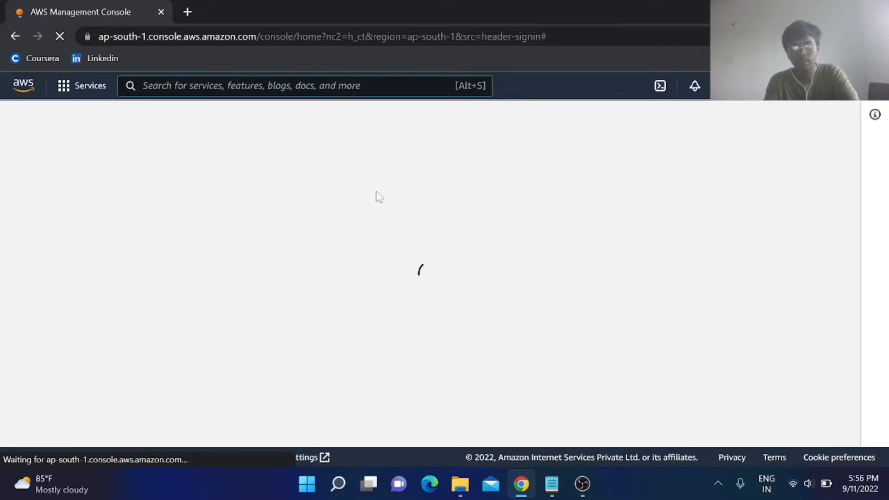
Search for 'rds', open Amazon RDS and view its empty Databases list in ap-south-1.
click(205, 92)
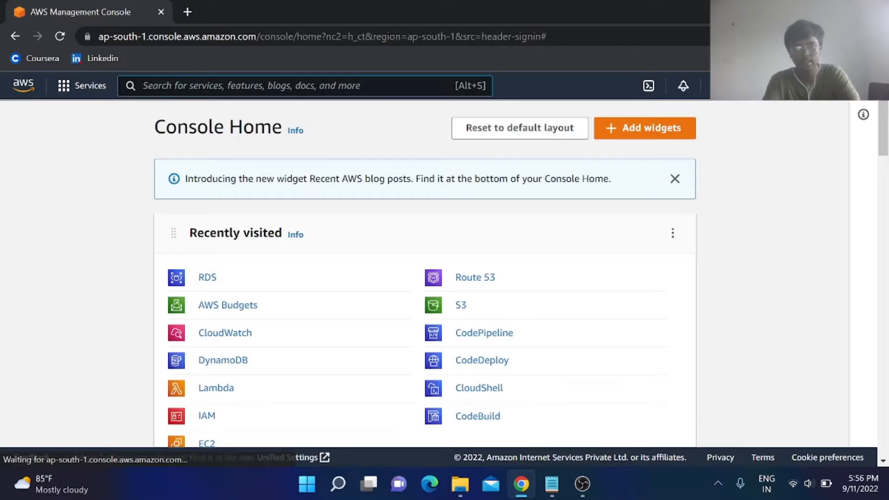
text(rds)
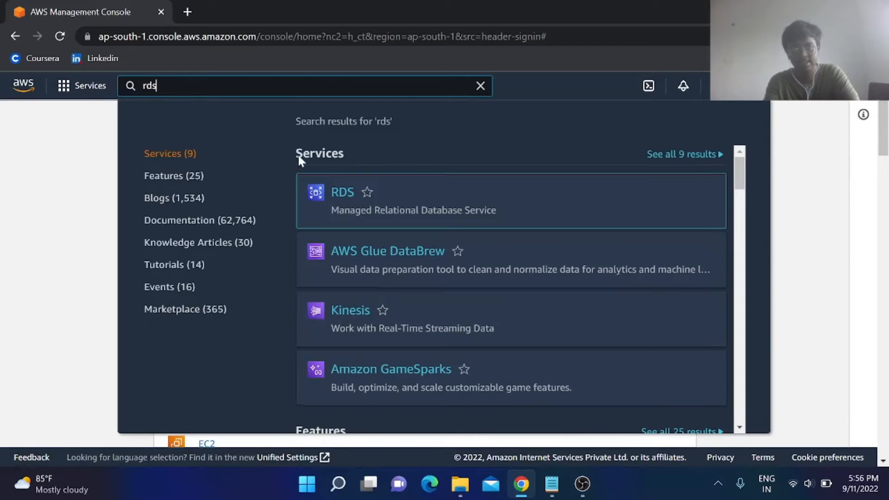
click(300, 176)
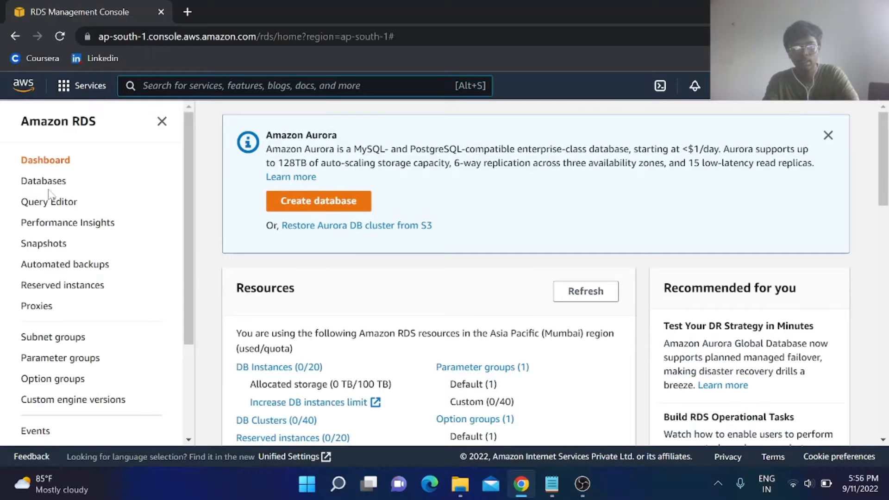
click(32, 184)
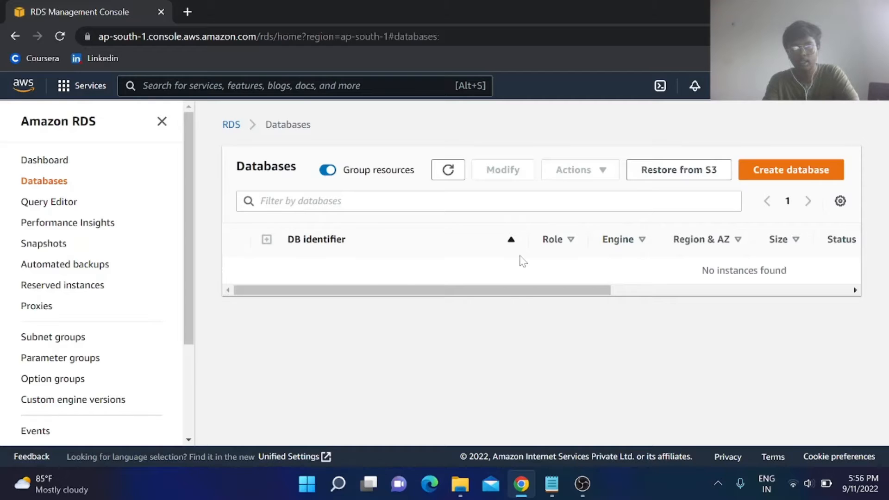
scroll(520, 257, right, 5)
scroll(520, 258, left, 5)
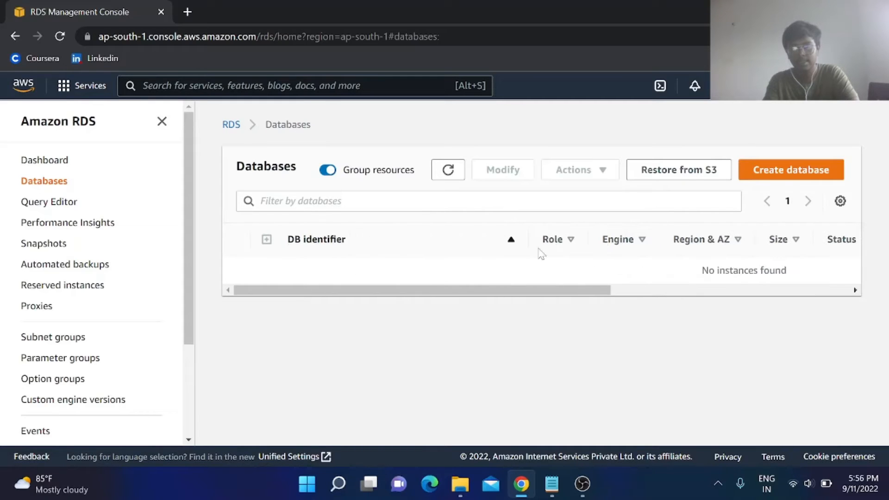
Start a new database and choose MySQL as the engine.
click(781, 183)
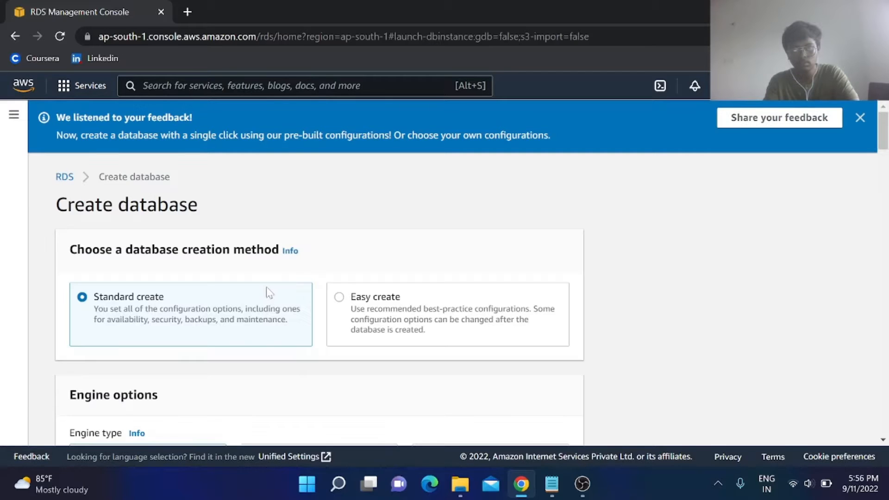
scroll(269, 292, down, 2)
scroll(269, 292, down, 1)
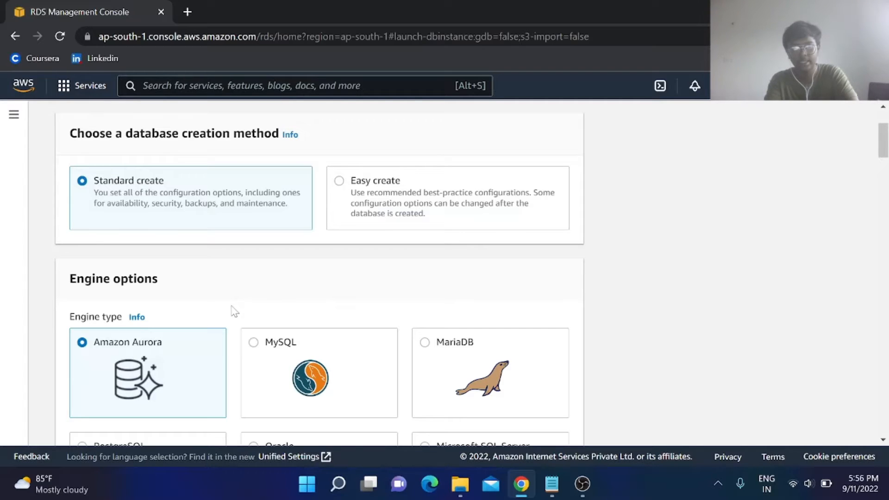
scroll(234, 311, down, 3)
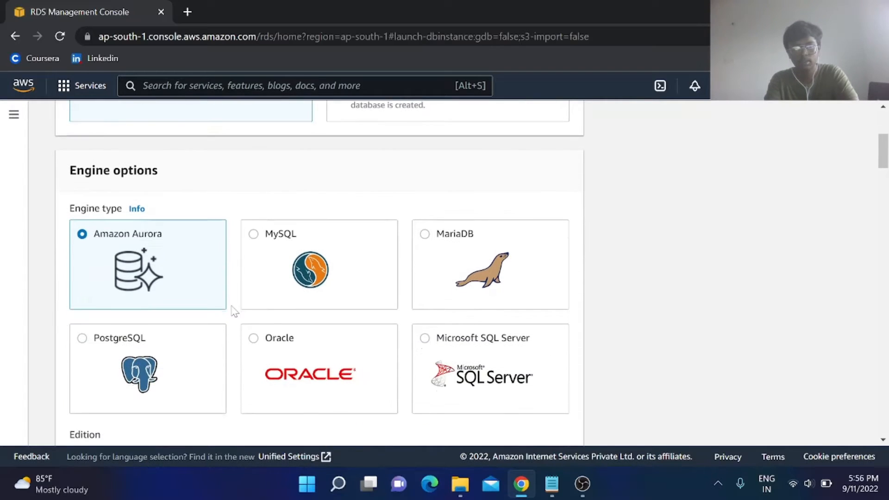
click(265, 262)
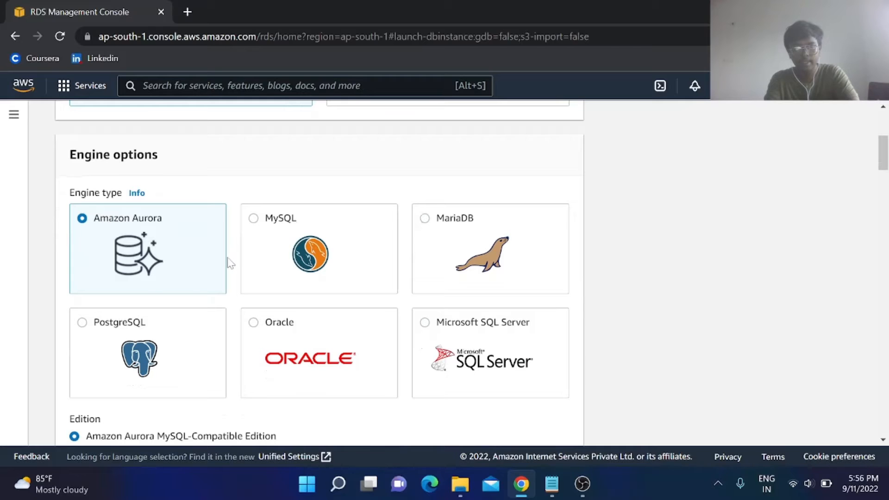
Select the Free tier template, keeping MySQL 8.0.28 as the engine version.
scroll(228, 262, down, 2)
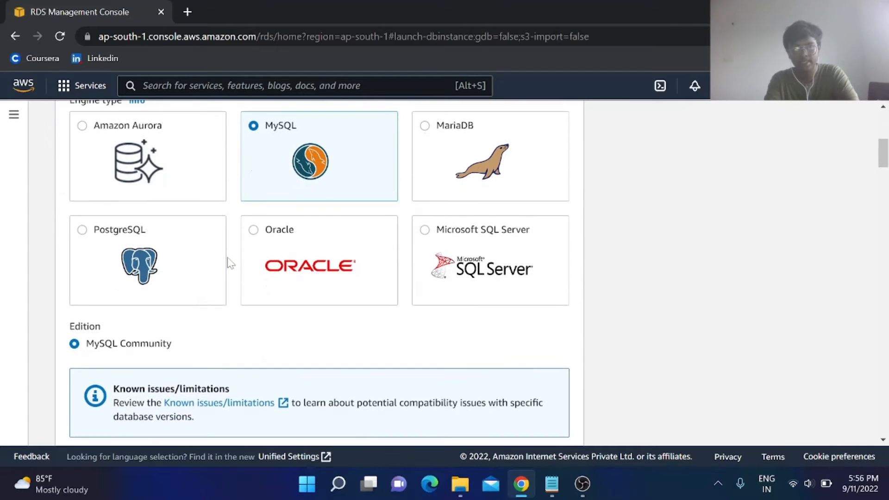
scroll(228, 262, down, 3)
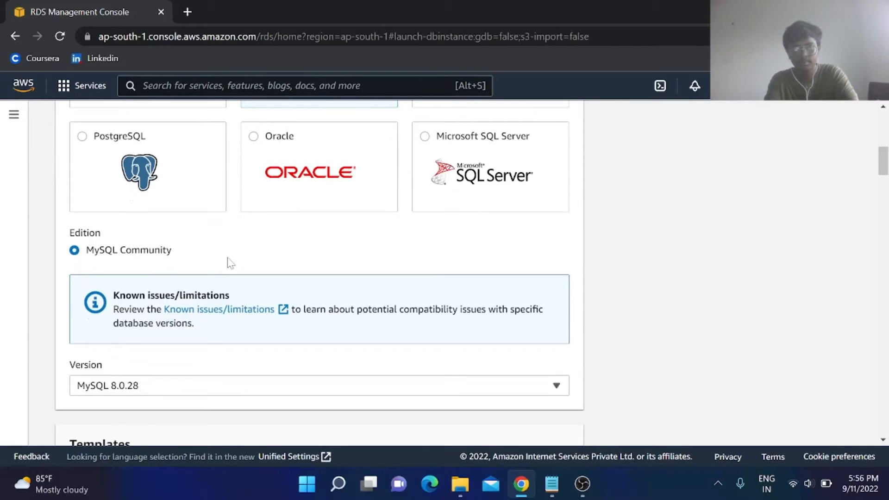
scroll(242, 268, down, 1)
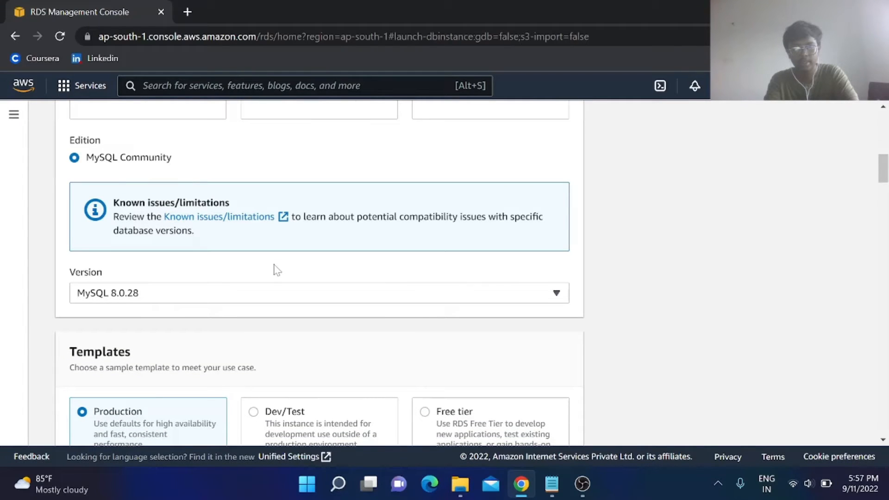
scroll(277, 270, down, 2)
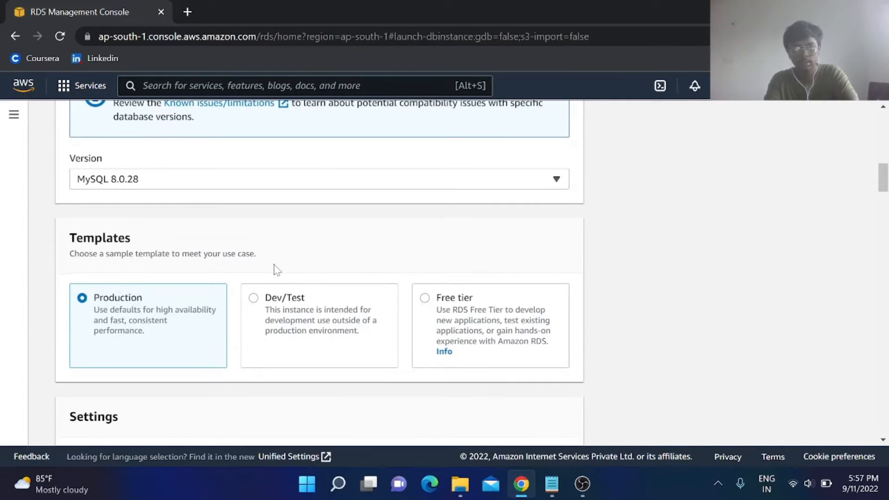
scroll(277, 270, down, 1)
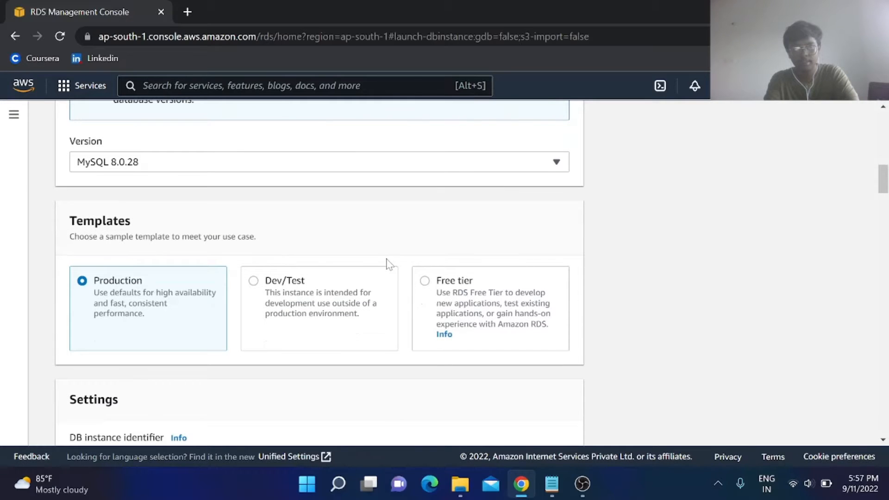
click(462, 285)
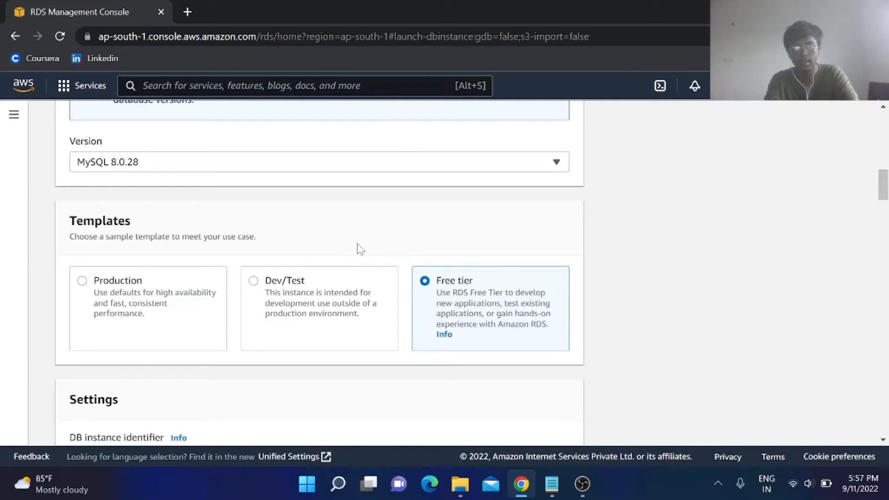
scroll(402, 258, down, 5)
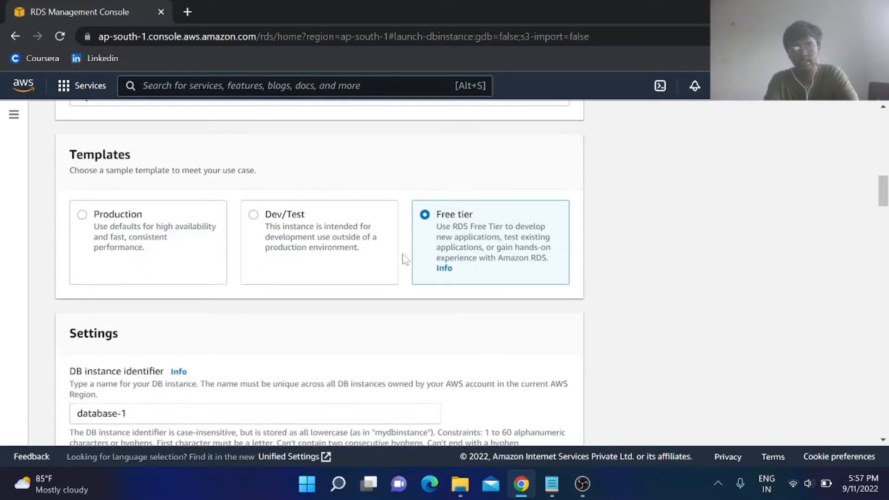
Rename the DB instance identifier to mydbinstance1.
click(405, 258)
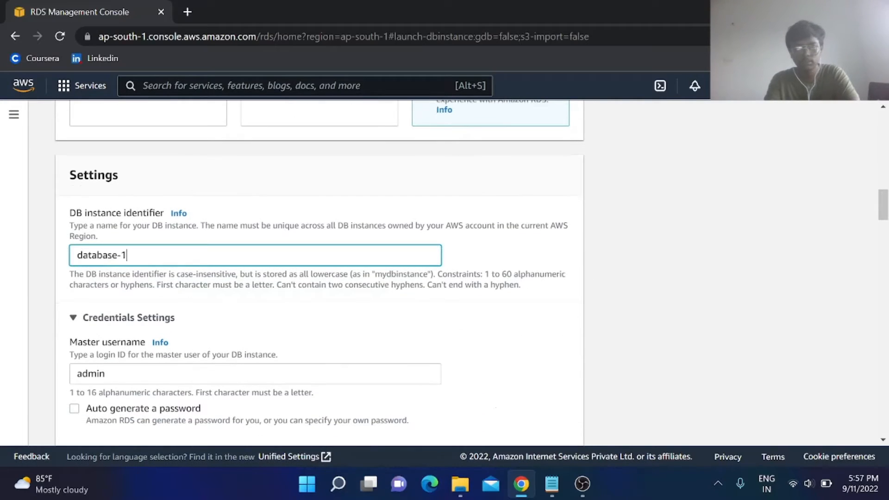
key(BackSpace)
key(BackSpace)
key(BackSpace)
key(BackSpace)
key(BackSpace)
key(BackSpace)
key(BackSpace)
key(BackSpace)
key(BackSpace)
key(BackSpace)
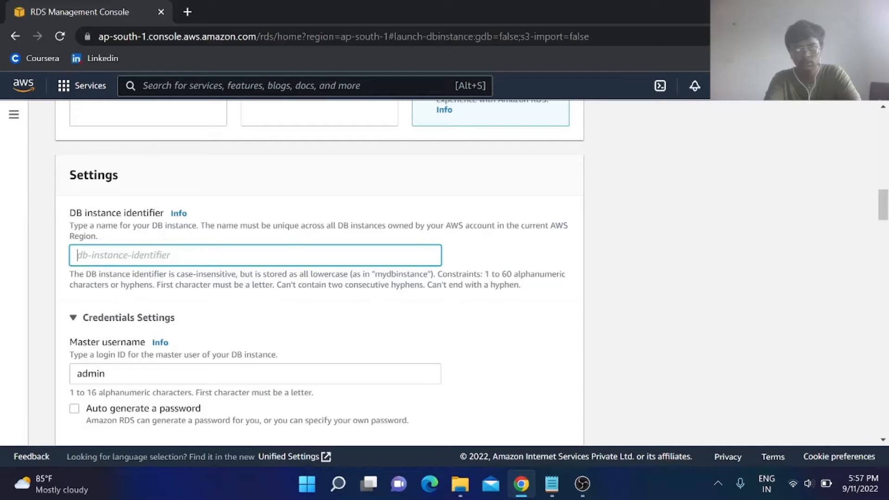
text(myd)
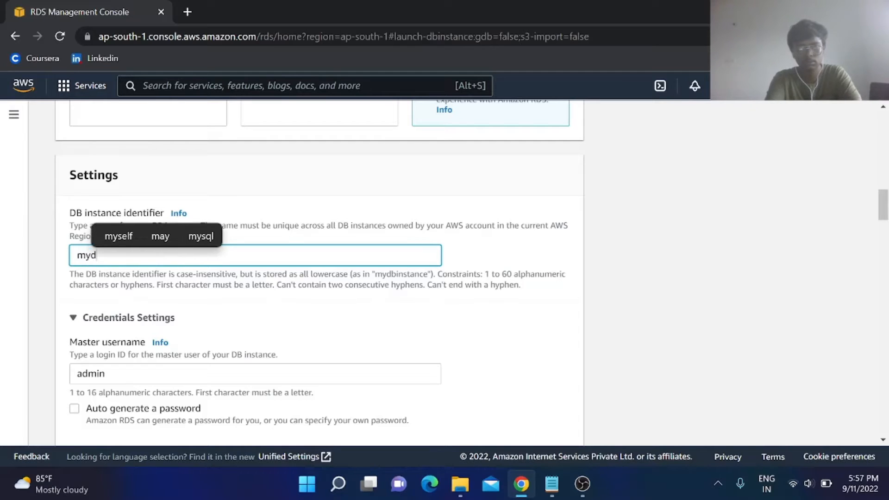
text(h)
key(BackSpace)
text(b)
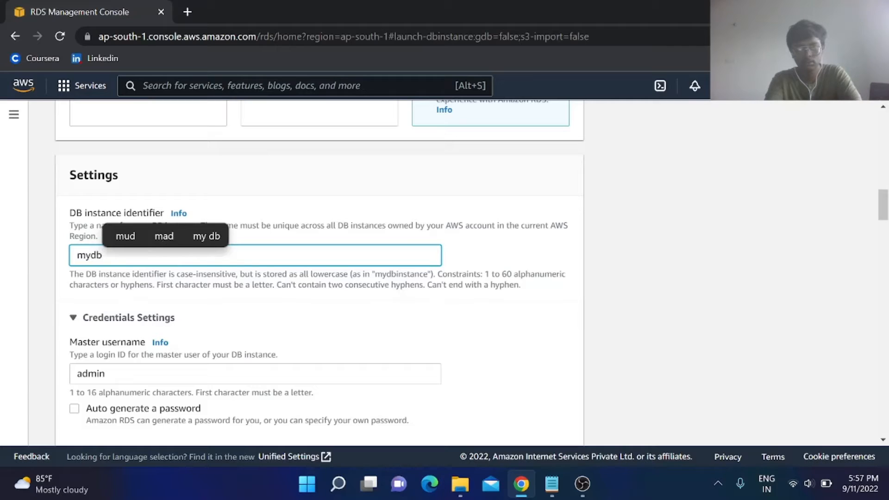
text(instance1)
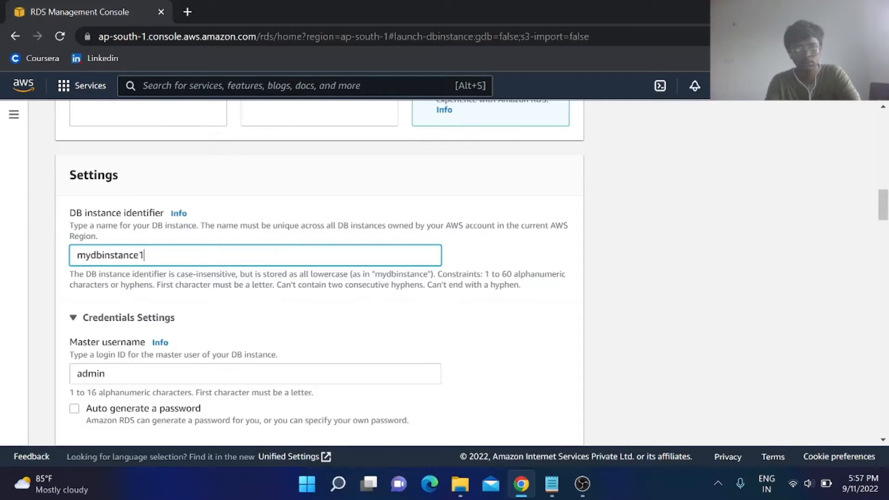
click(359, 342)
Enter the master password for user admin and confirm it.
scroll(359, 341, down, 3)
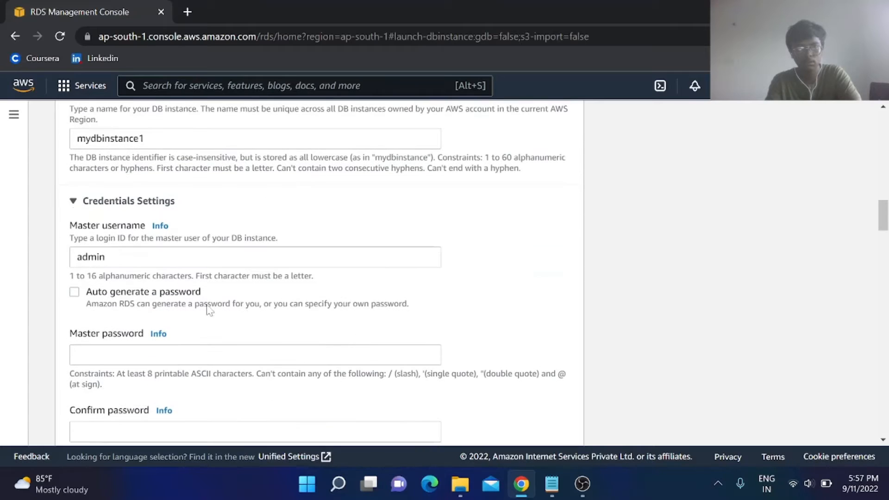
scroll(129, 259, down, 1)
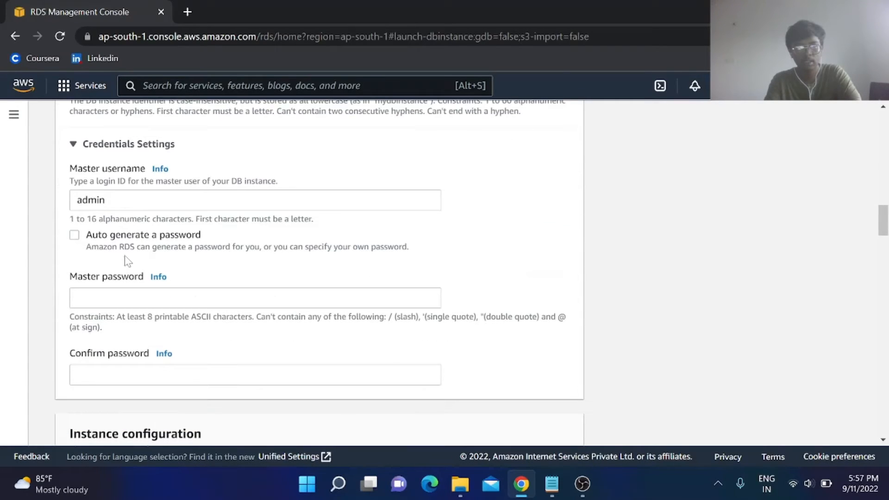
click(131, 292)
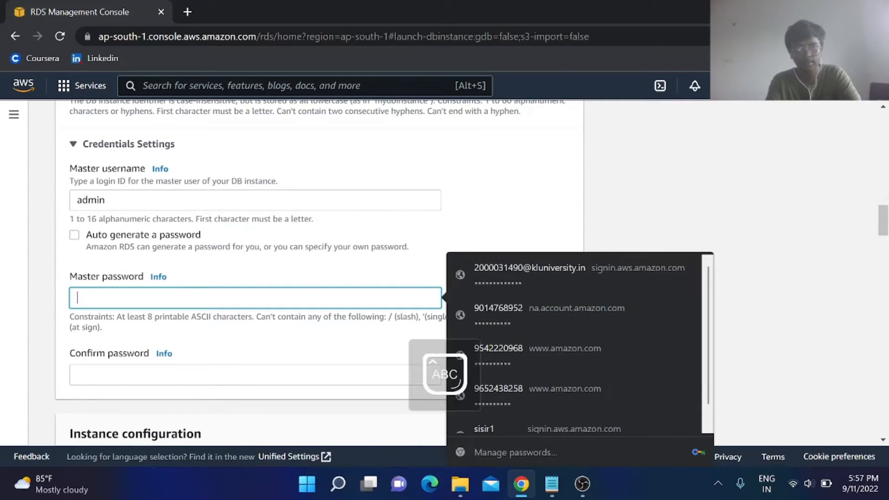
text(••••••••••••)
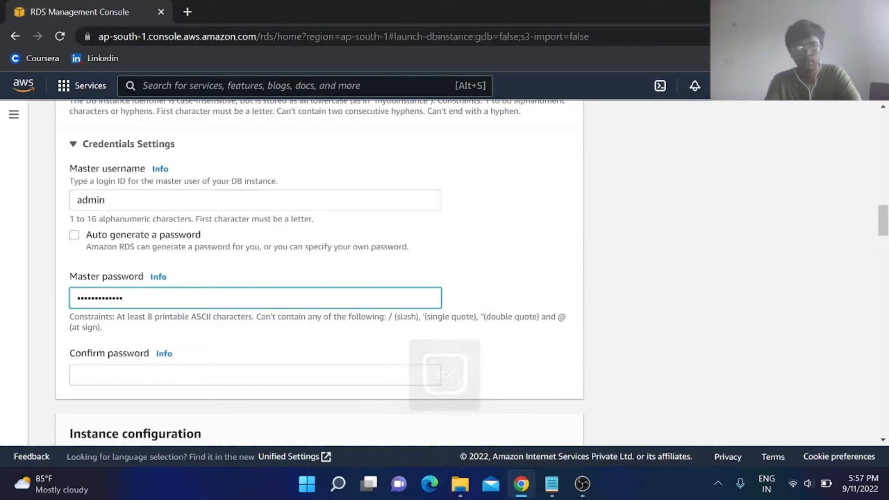
click(132, 374)
text(••••••••)
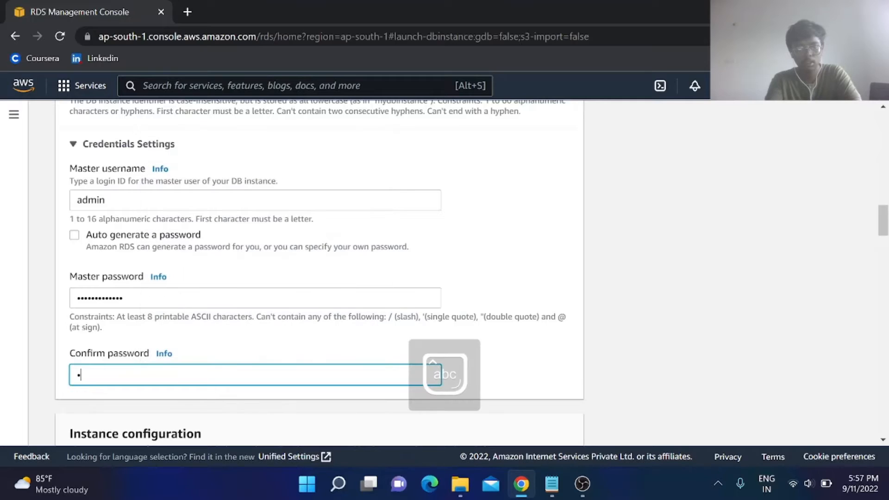
text(•••••)
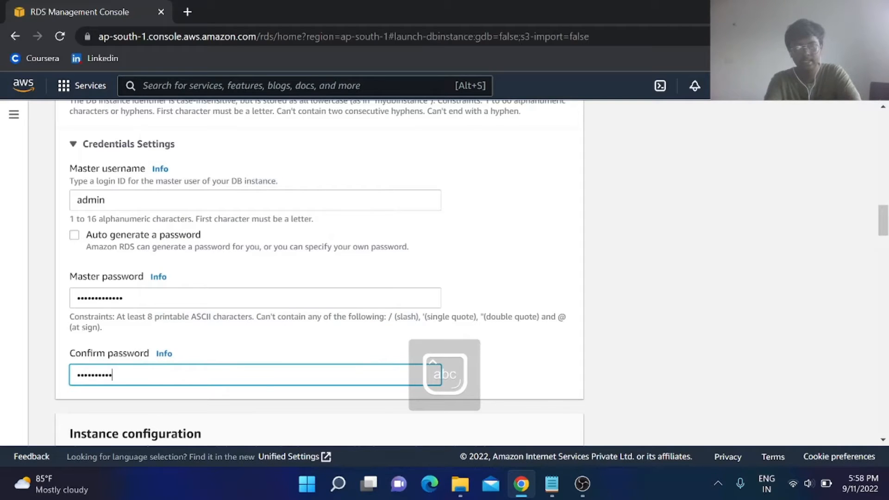
click(194, 403)
scroll(194, 402, down, 1)
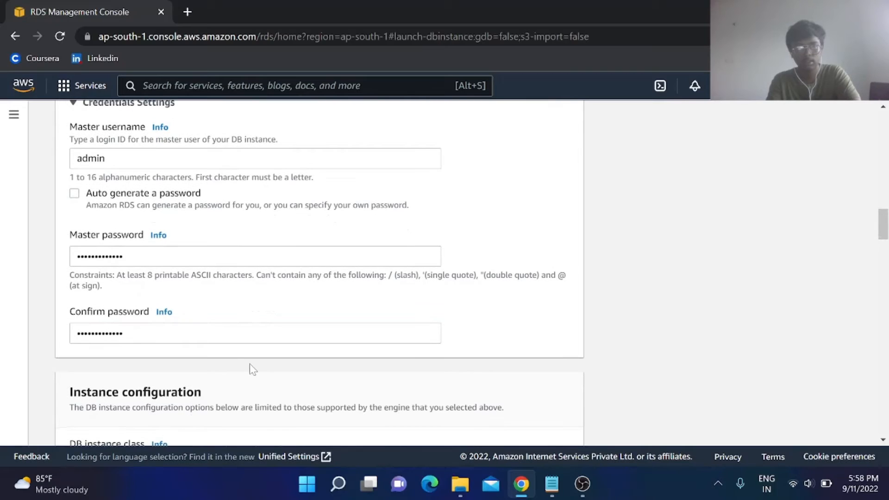
scroll(250, 369, down, 1)
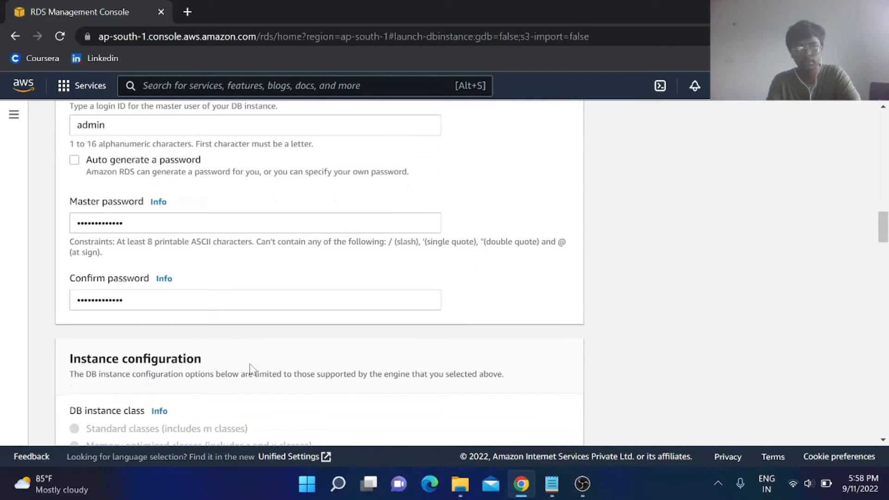
scroll(250, 369, down, 1)
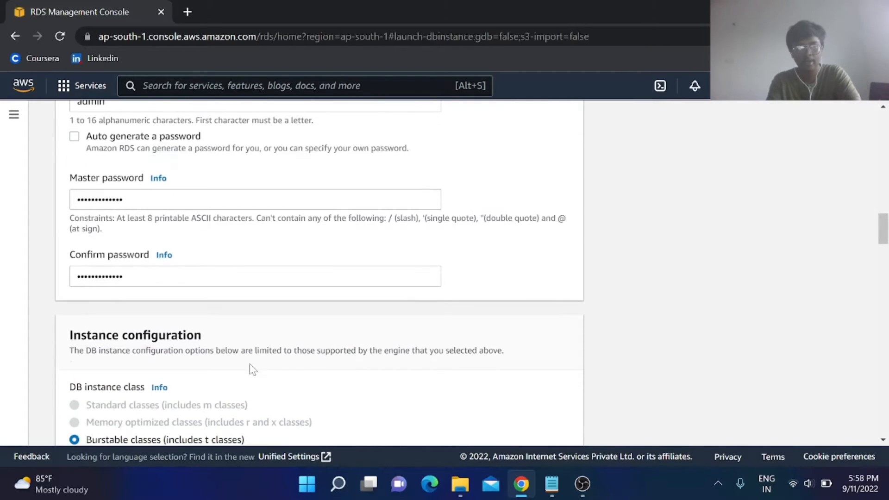
scroll(250, 369, up, 1)
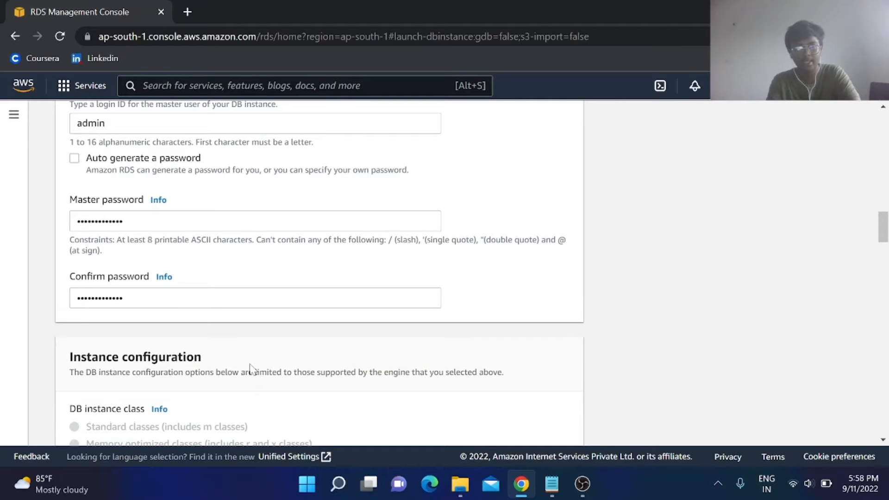
scroll(250, 369, down, 6)
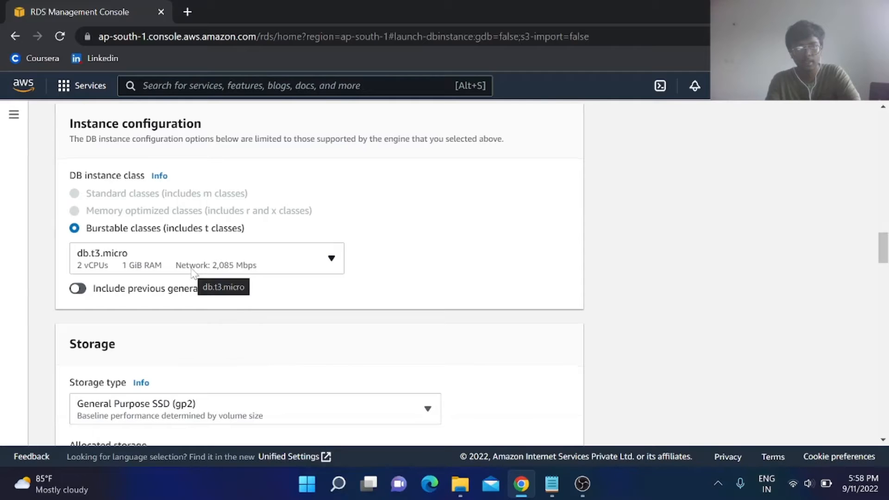
Change the DB instance class to db.t2.micro, leaving 20 GiB gp2 storage.
click(193, 273)
scroll(141, 335, up, 3)
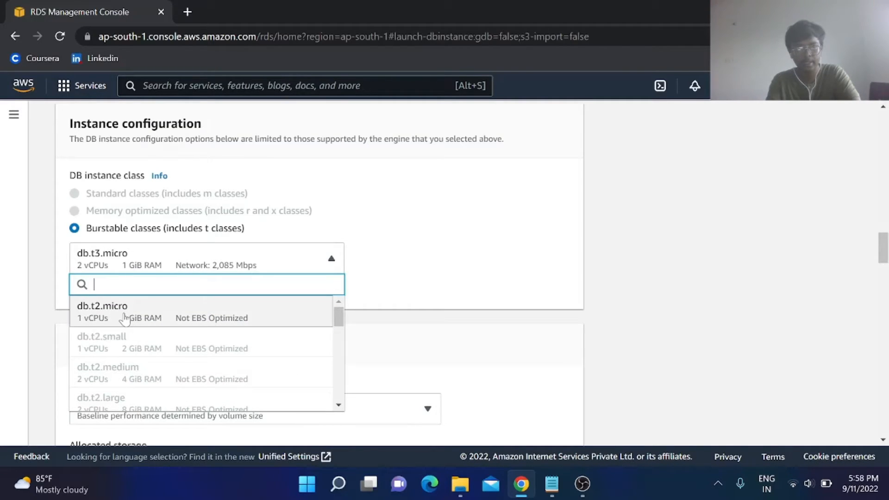
click(124, 318)
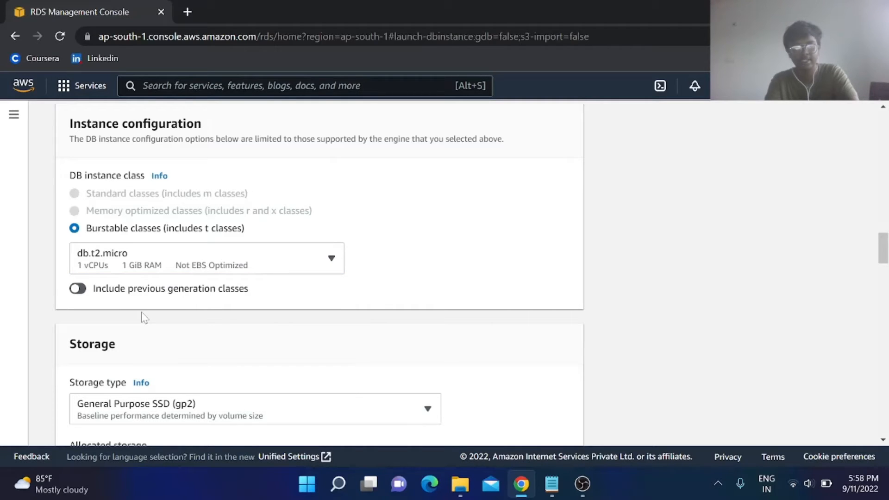
scroll(331, 335, down, 1)
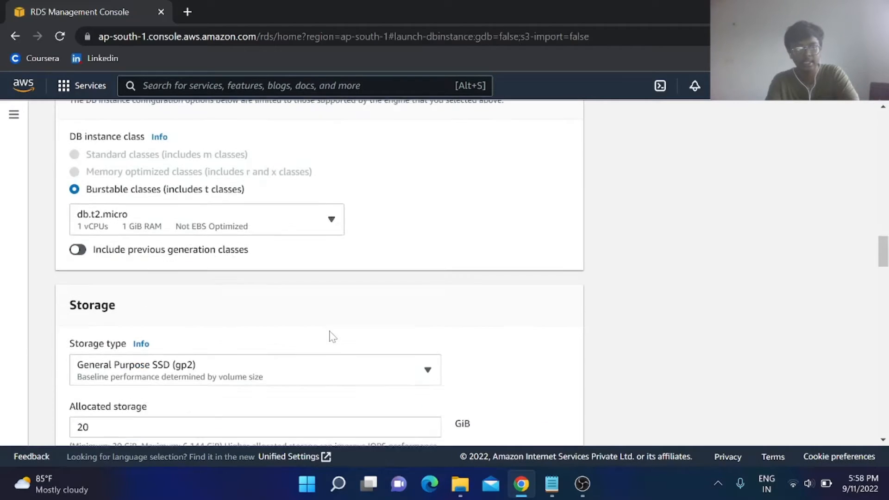
scroll(331, 336, down, 4)
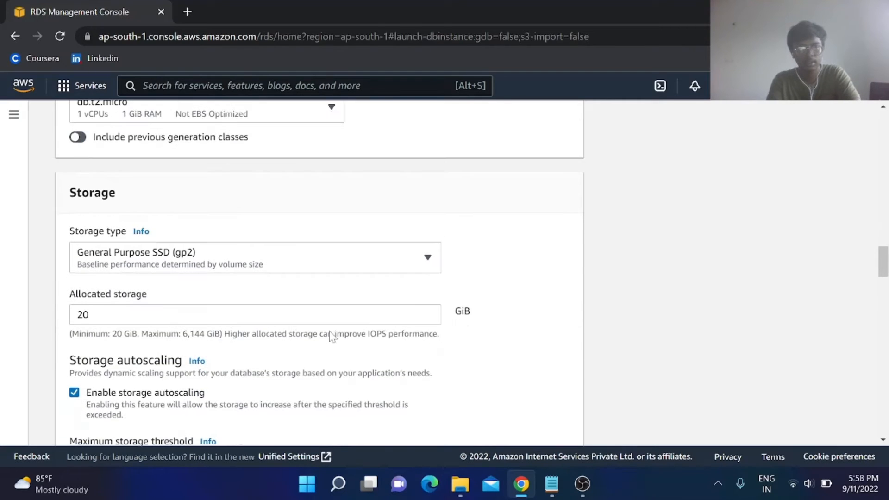
scroll(330, 335, down, 3)
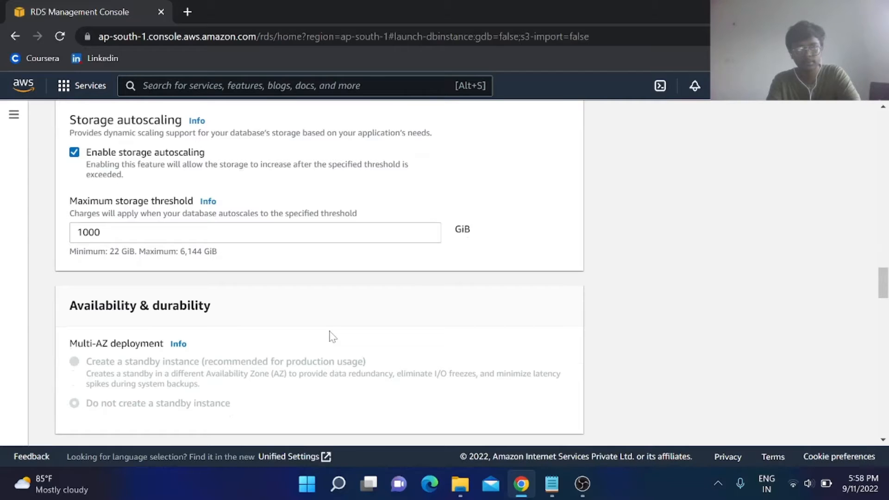
scroll(331, 336, down, 1)
scroll(331, 336, down, 1)
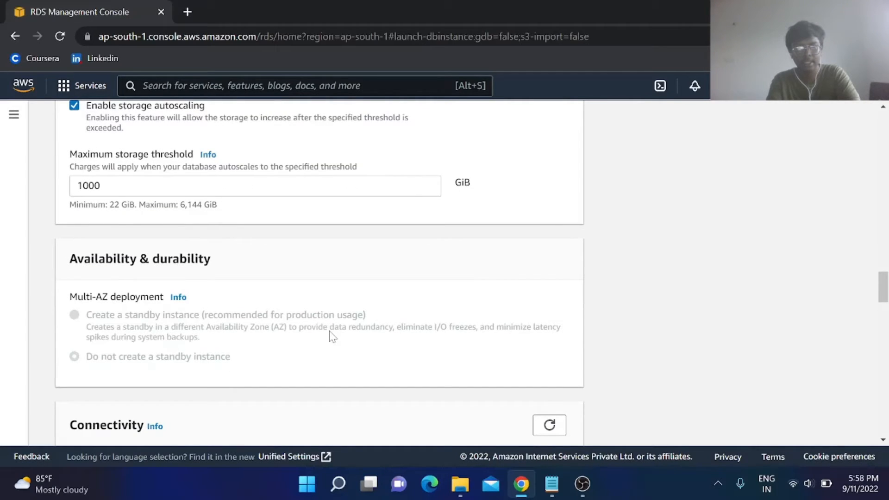
scroll(331, 336, down, 1)
scroll(331, 335, down, 2)
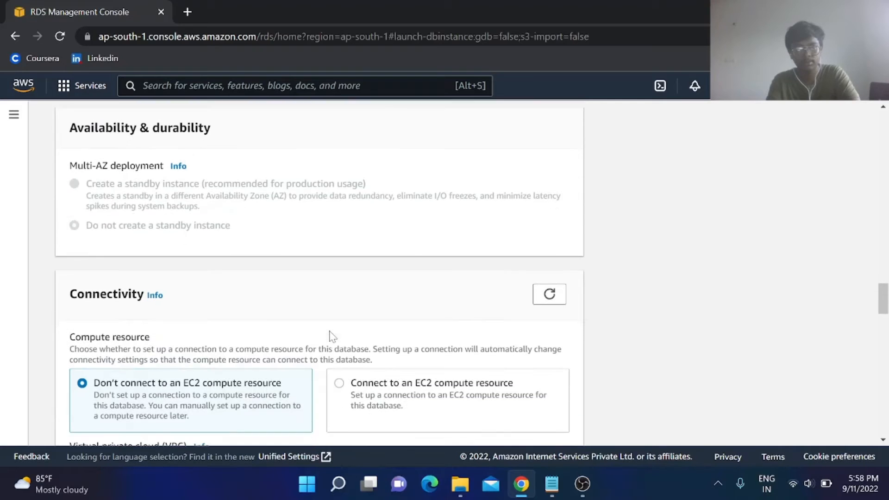
Set Public access to Yes, keeping the existing default VPC security group.
scroll(331, 336, down, 2)
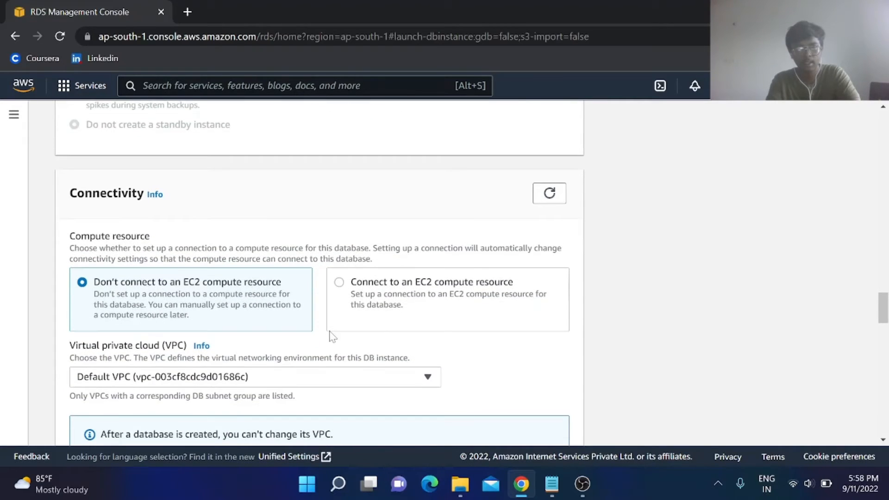
scroll(333, 337, down, 2)
scroll(333, 336, down, 1)
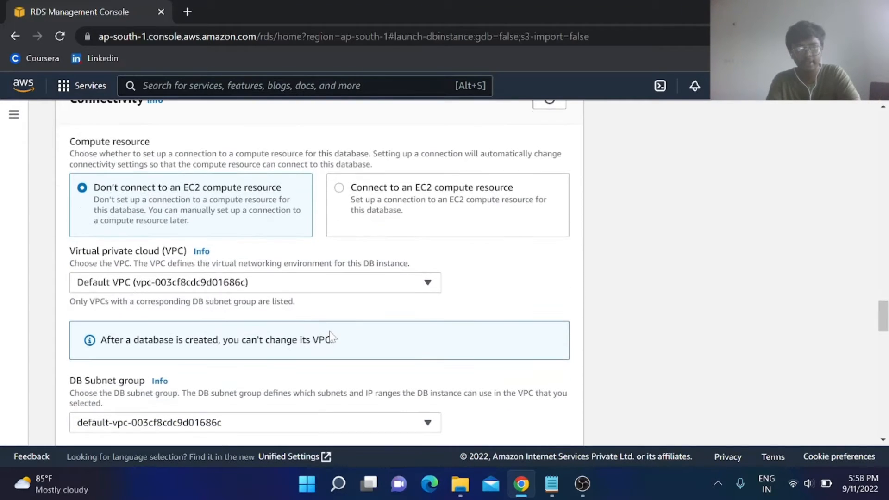
scroll(332, 337, down, 2)
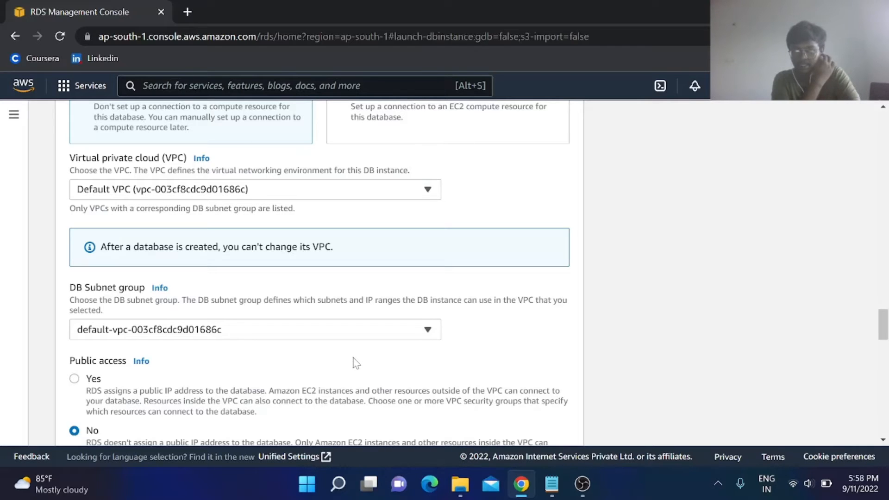
scroll(355, 362, down, 1)
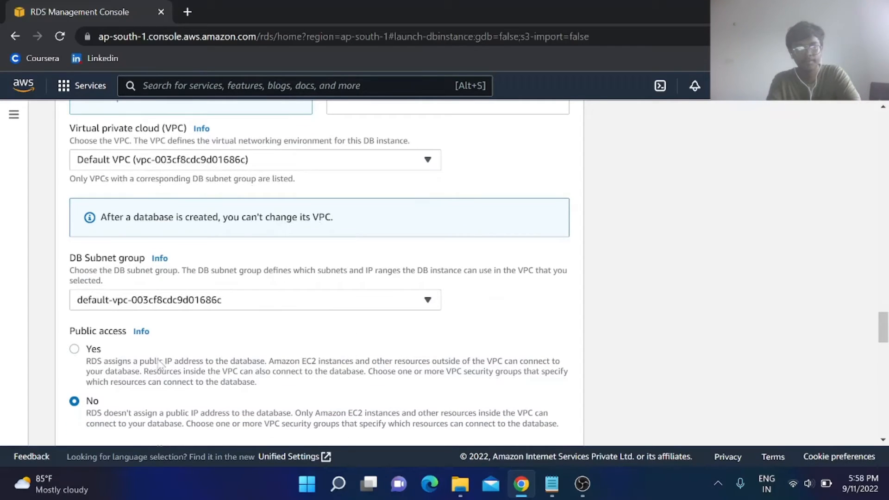
click(158, 366)
scroll(283, 342, down, 2)
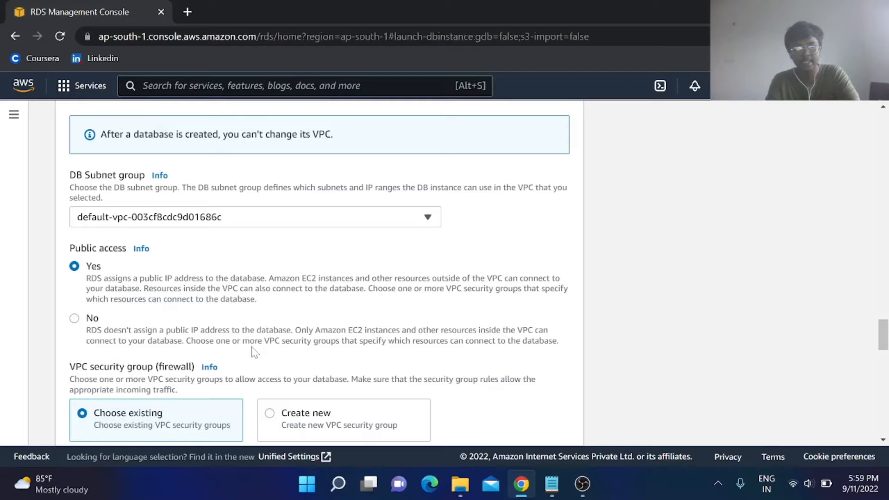
scroll(252, 354, down, 2)
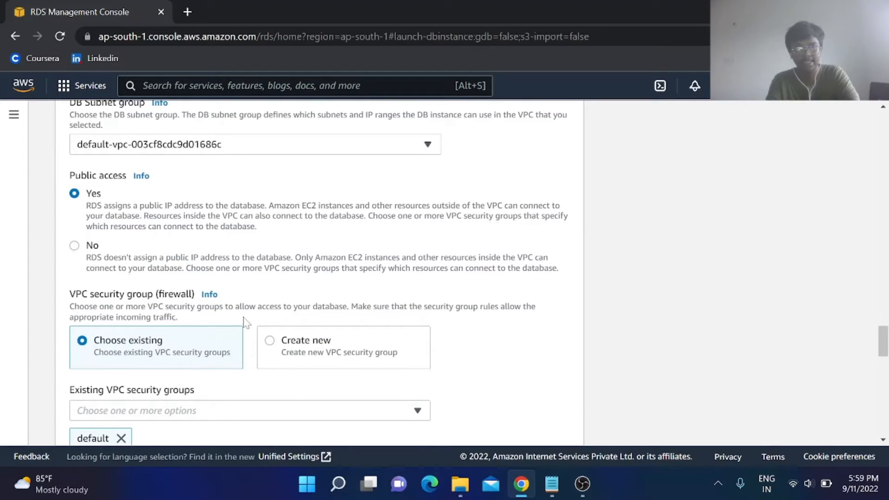
scroll(245, 321, down, 3)
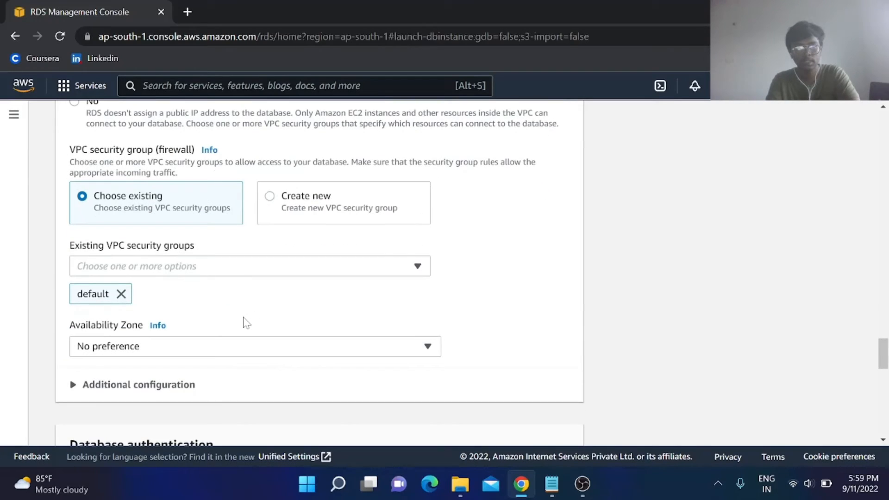
scroll(272, 312, down, 1)
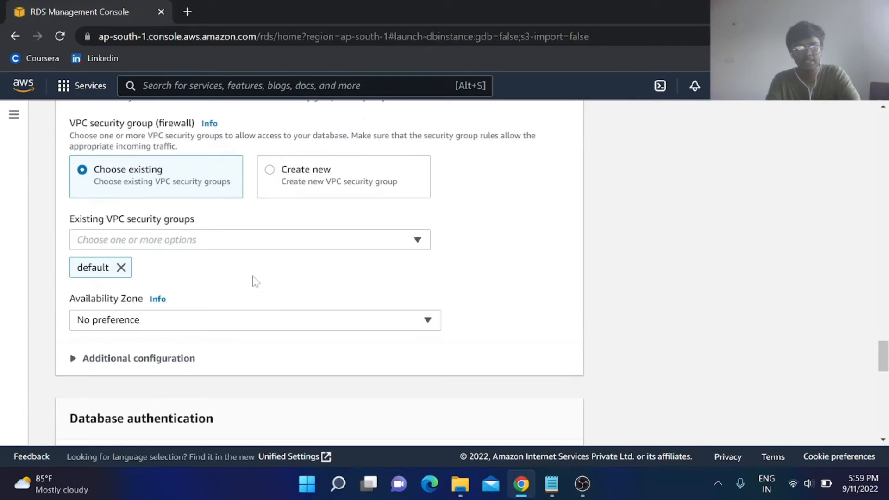
scroll(256, 282, down, 3)
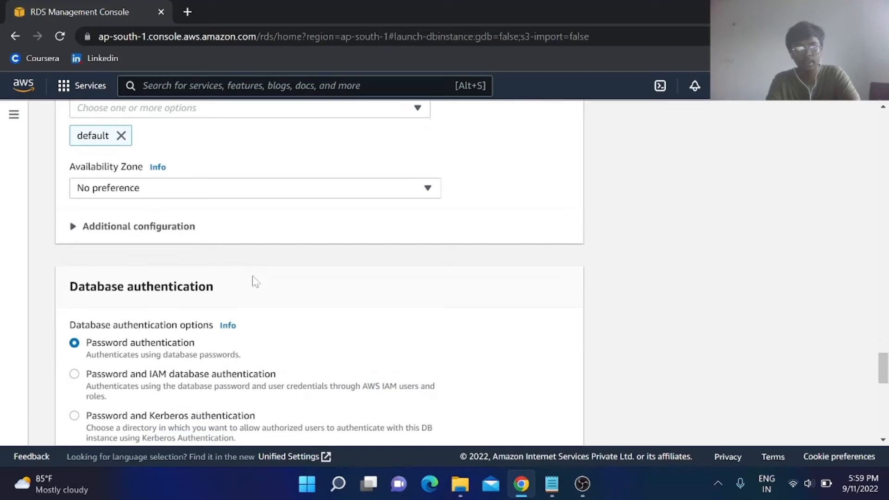
scroll(256, 281, down, 1)
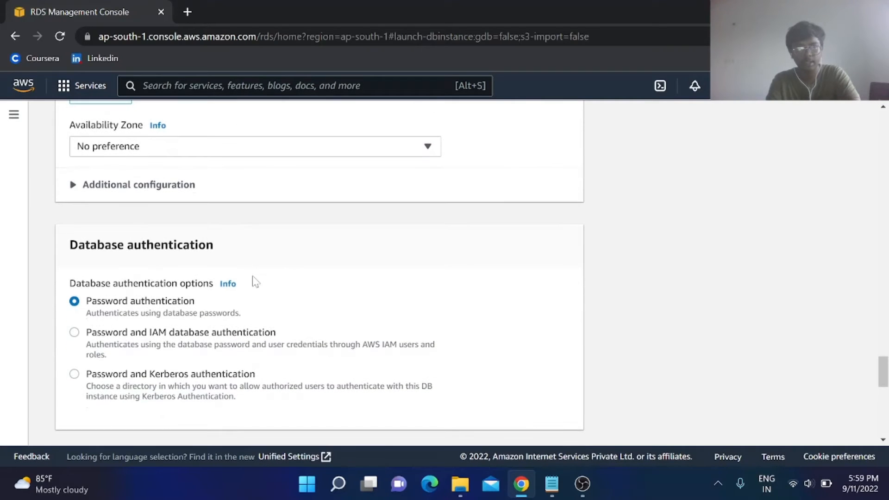
scroll(256, 282, down, 2)
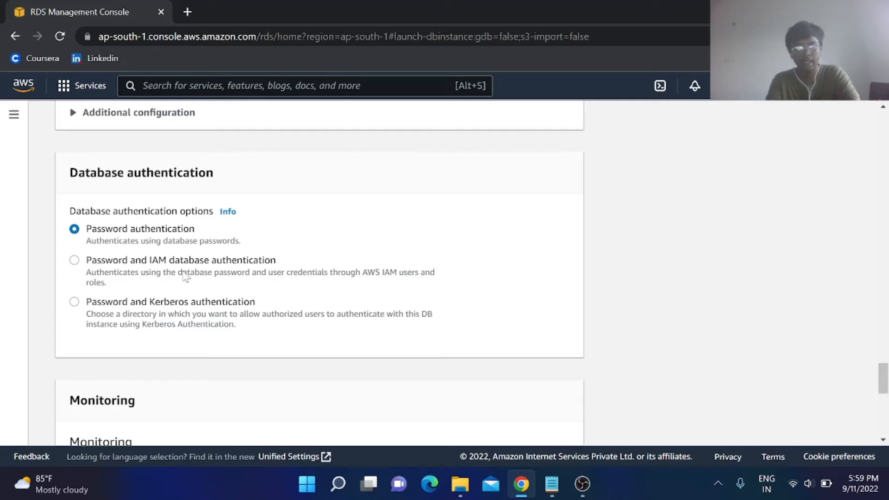
scroll(271, 280, down, 1)
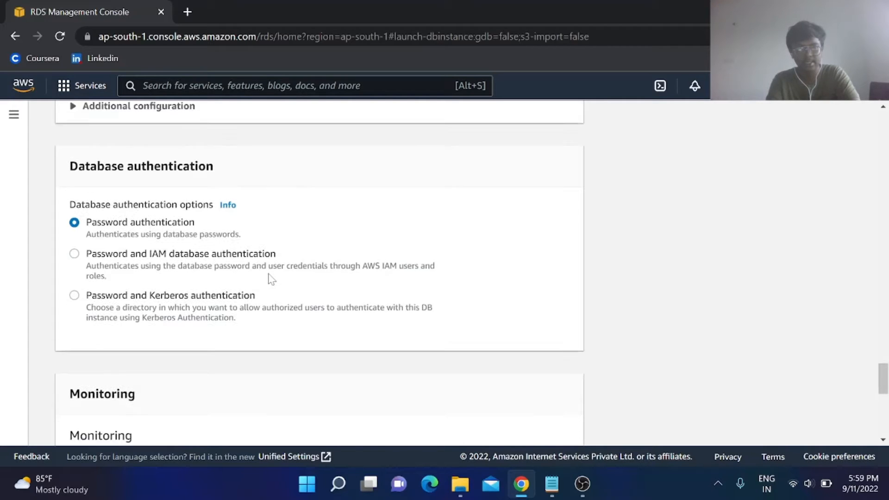
scroll(272, 279, down, 5)
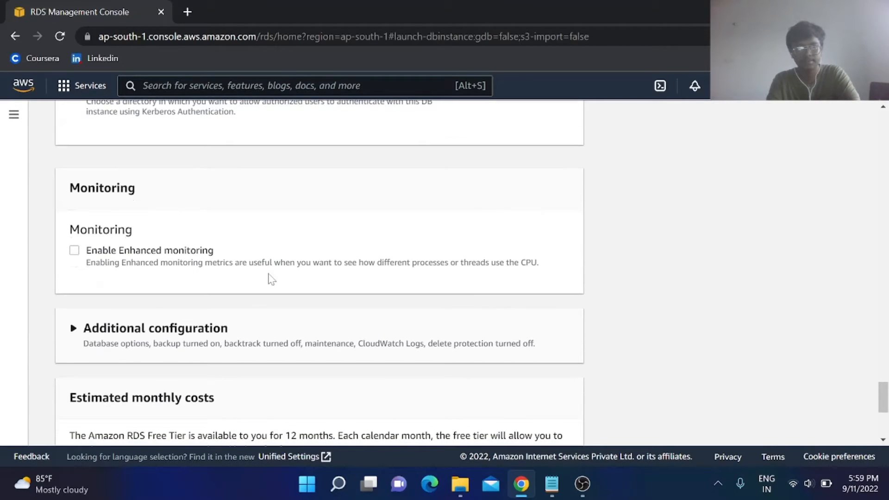
scroll(271, 279, down, 2)
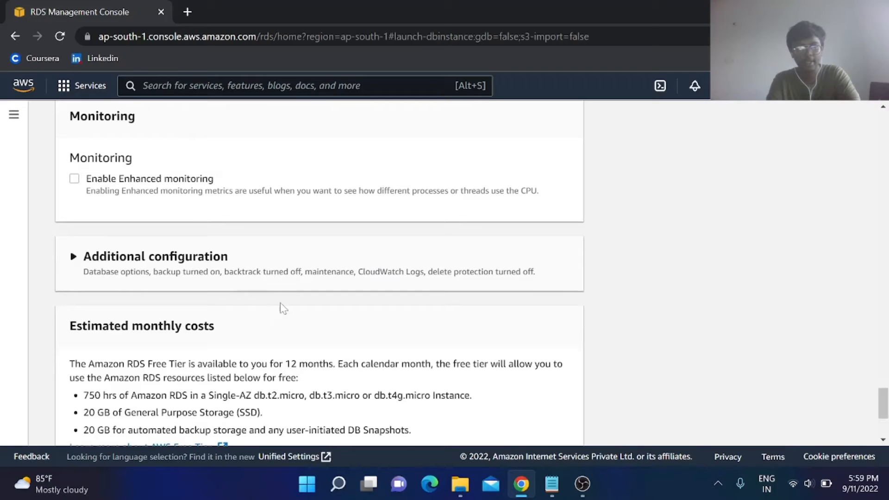
scroll(282, 308, down, 2)
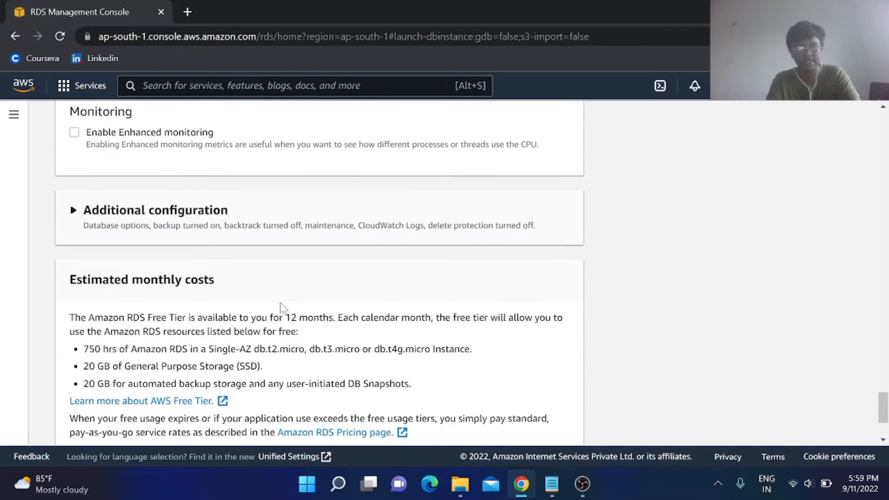
scroll(281, 308, down, 3)
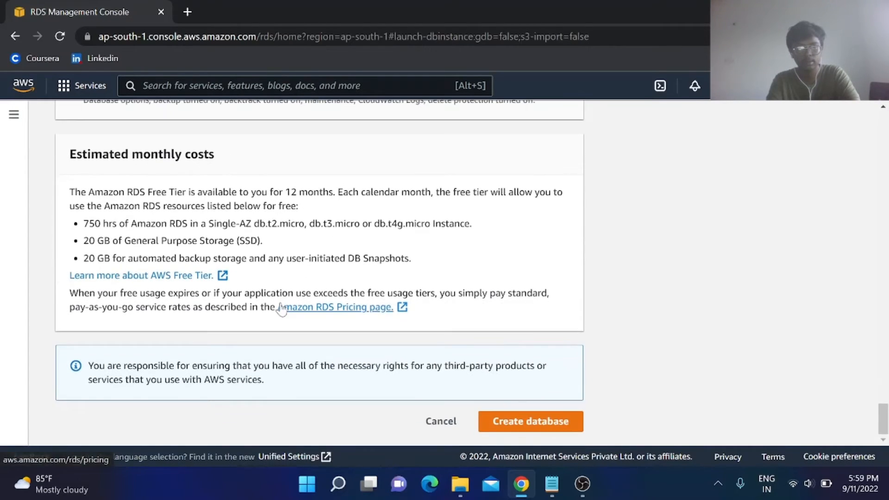
Scroll up and highlight the 12-month free tier availability note.
scroll(283, 308, up, 2)
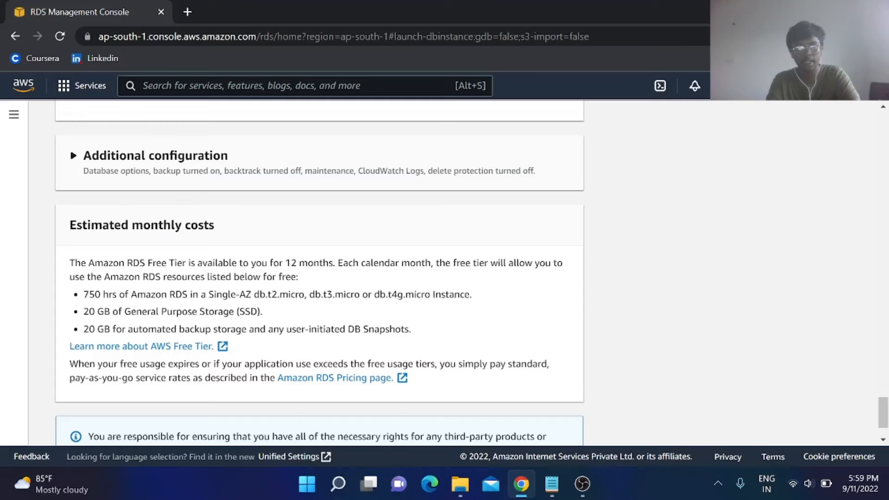
drag(147, 263, 333, 262)
click(334, 263)
Return to the Settings section and bring up an empty Notepad window.
scroll(319, 273, down, 2)
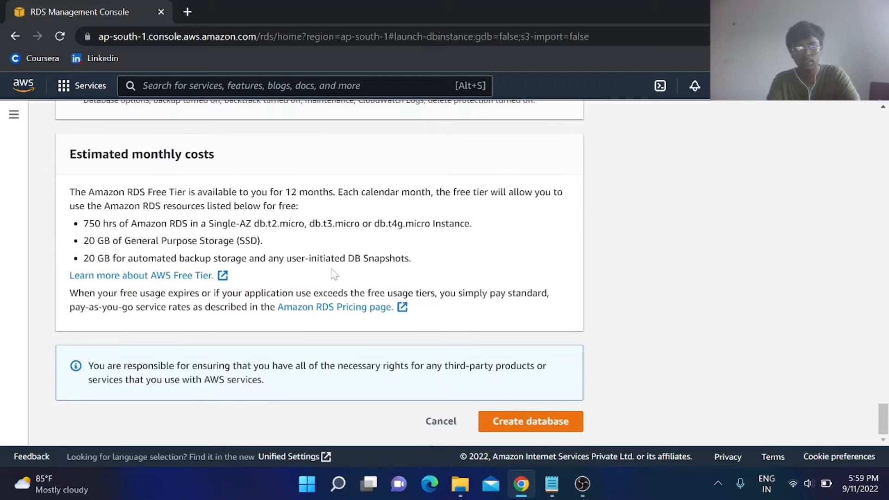
scroll(333, 274, up, 20)
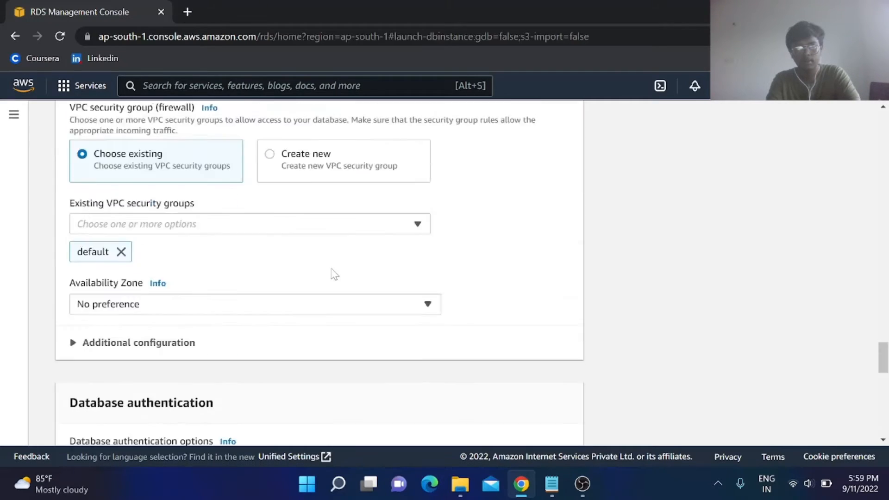
scroll(333, 274, up, 10)
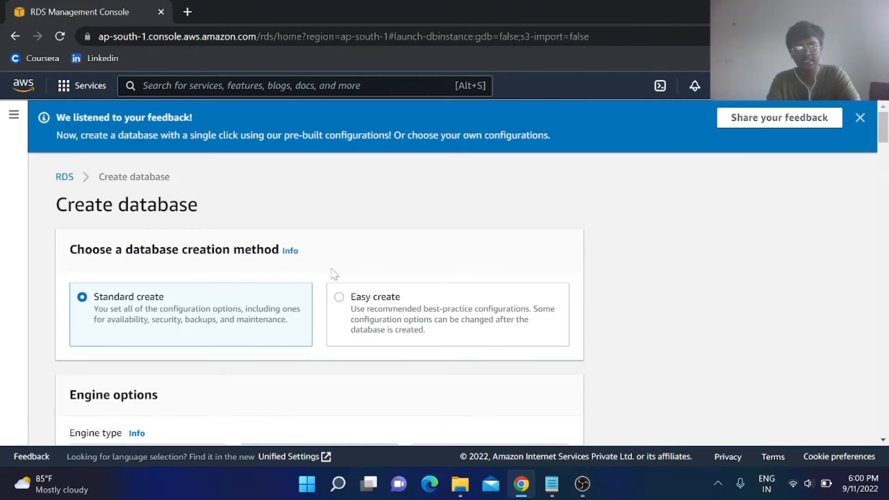
scroll(334, 274, down, 3)
scroll(334, 274, down, 8)
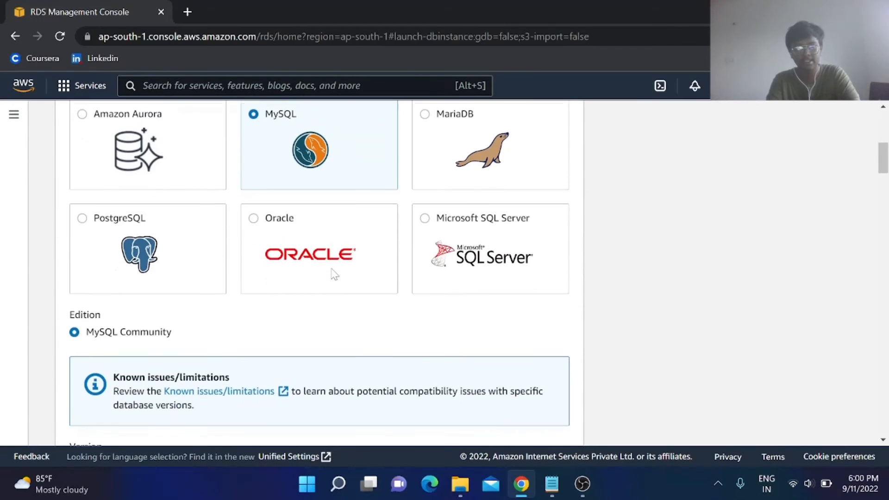
scroll(334, 274, down, 6)
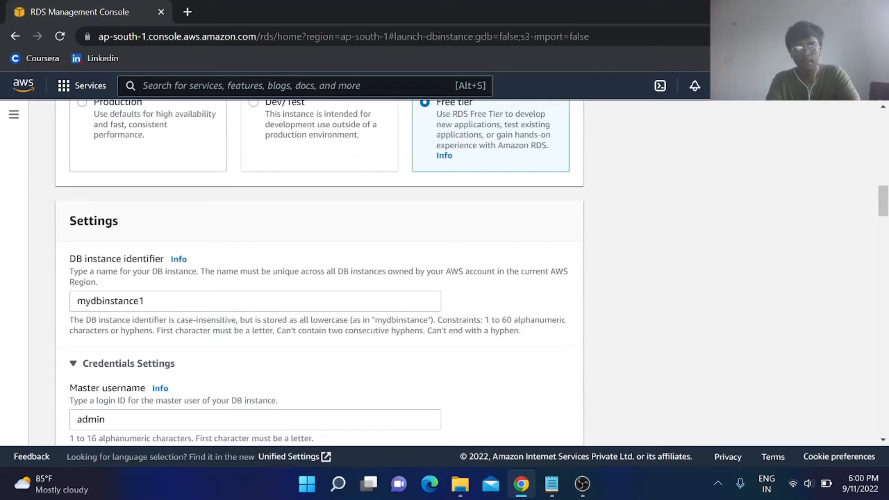
click(550, 484)
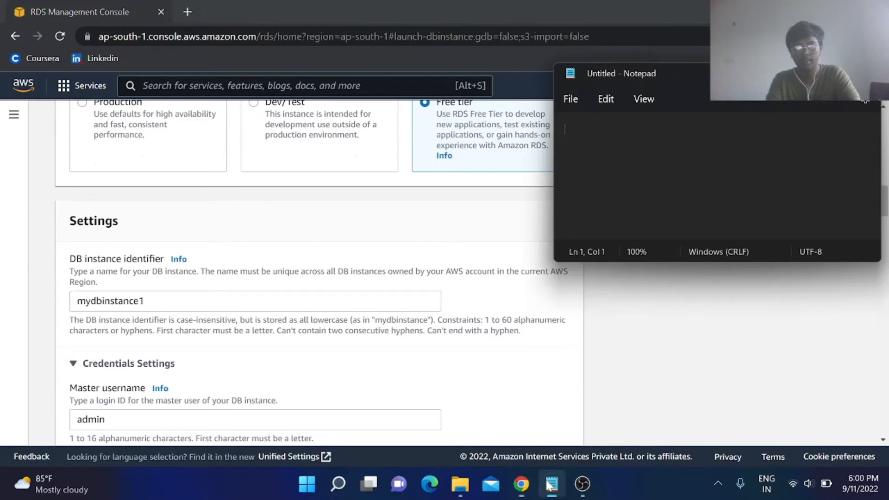
Type recap items '1. free tier instance' and '2. unique db name'.
text(1. )
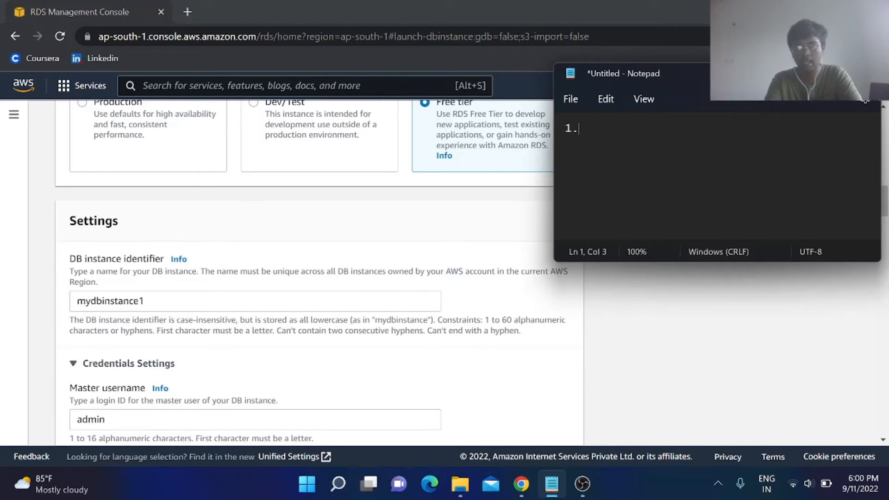
text(free tire)
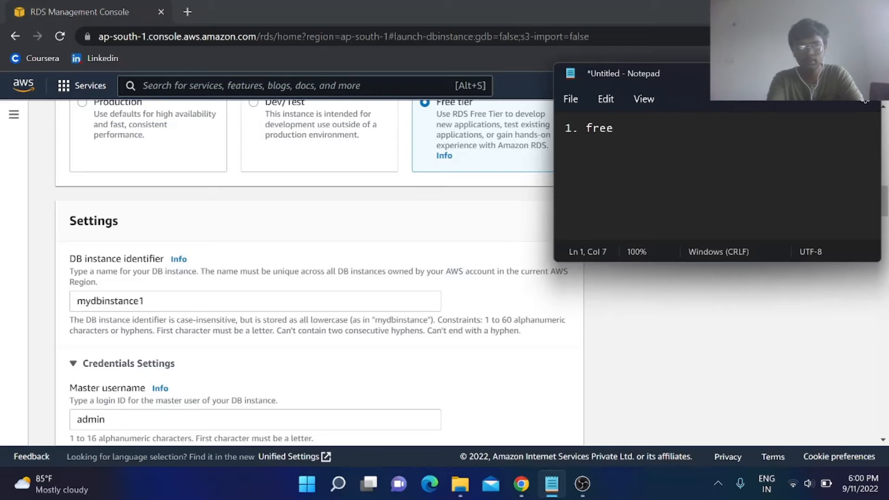
key(BackSpace)
key(BackSpace)
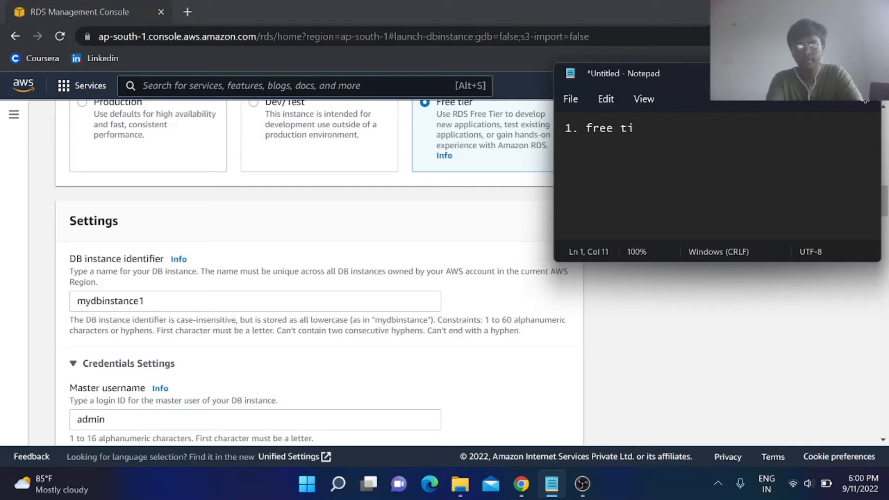
text(er in)
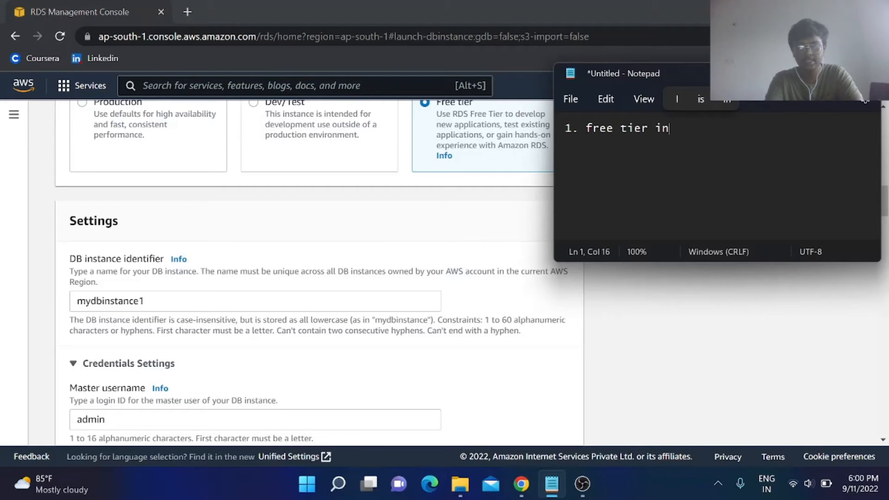
text(stance)
key(Return)
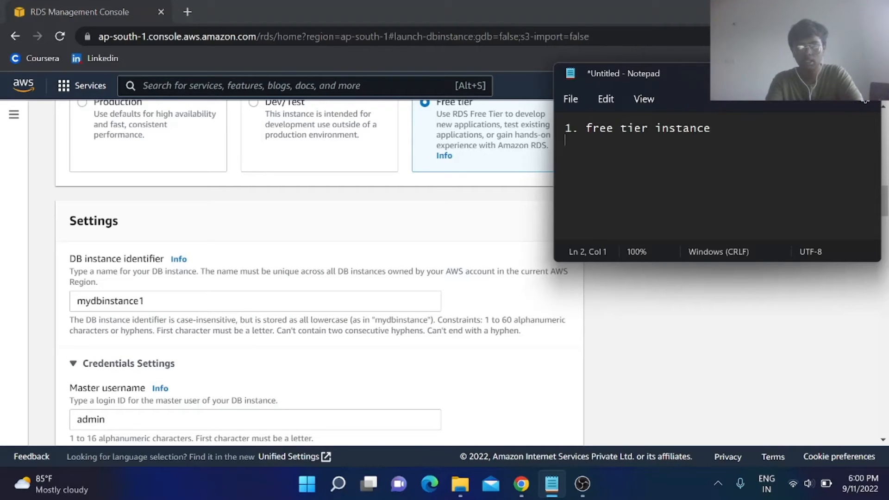
text(2. )
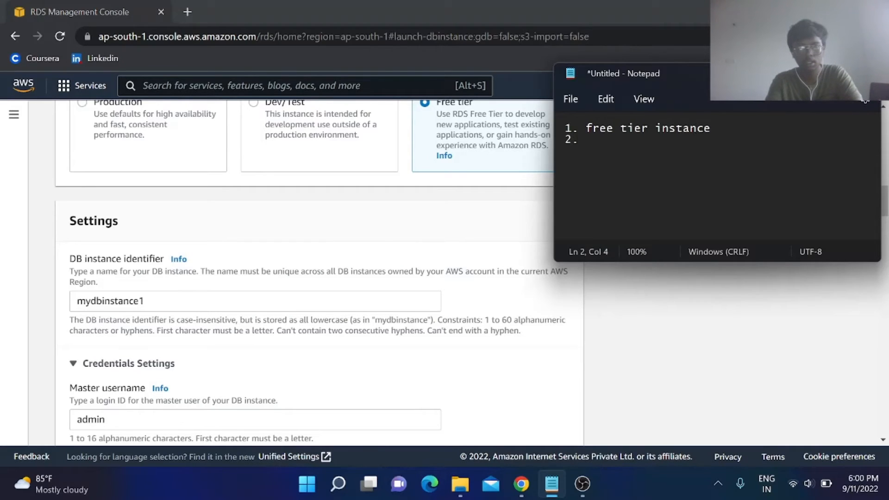
text(u)
key(BackSpace)
text(uniqu)
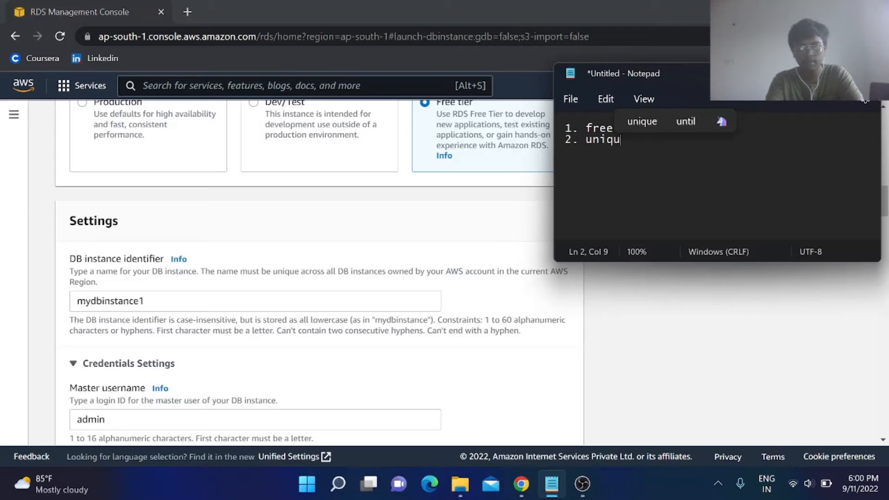
text(e day)
key(BackSpace)
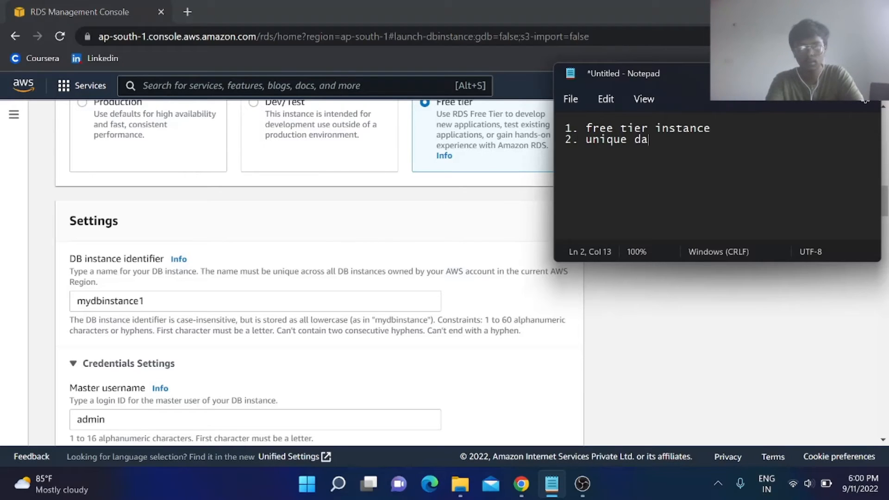
key(BackSpace)
text(b name)
key(Return)
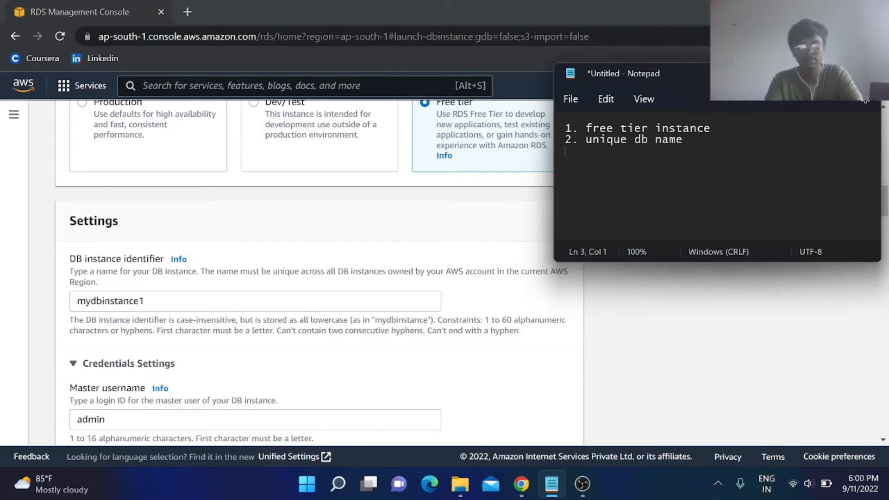
Add password authentication, granted public access and 'perfect database instance for your throughput' items.
text(2)
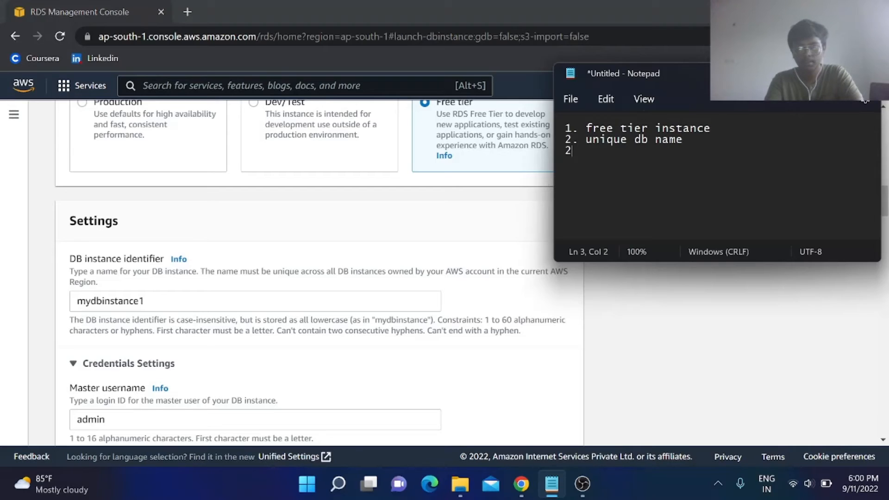
text(. passwo)
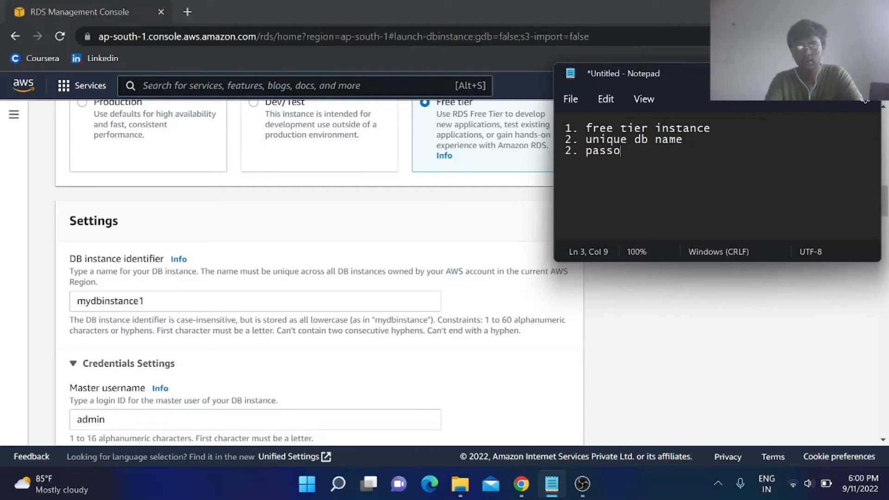
text(rd auth)
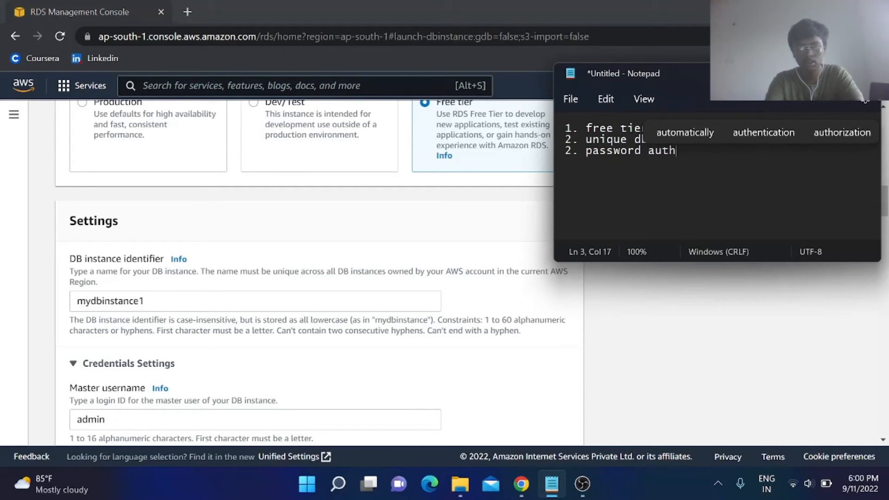
text(entication)
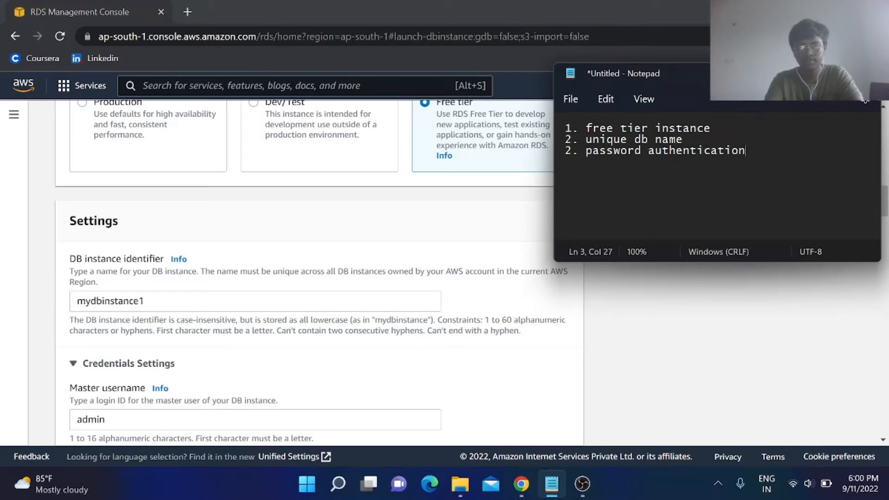
key(Return)
text(3. )
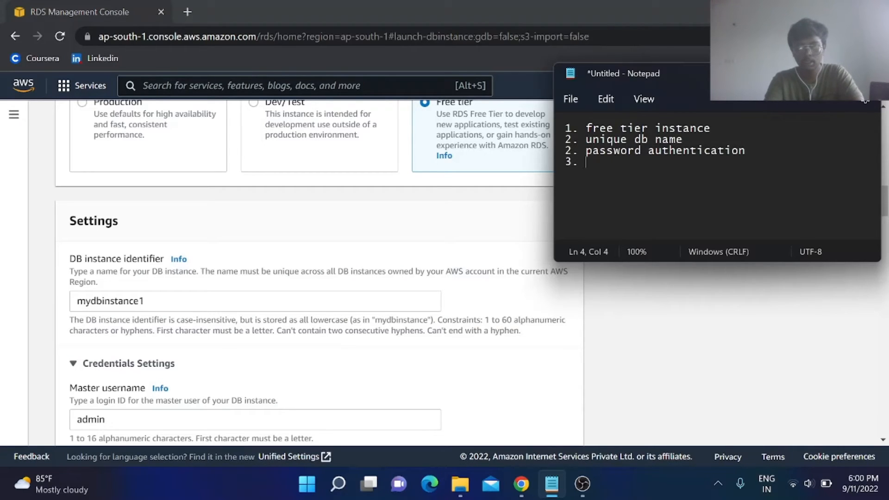
text(granted p)
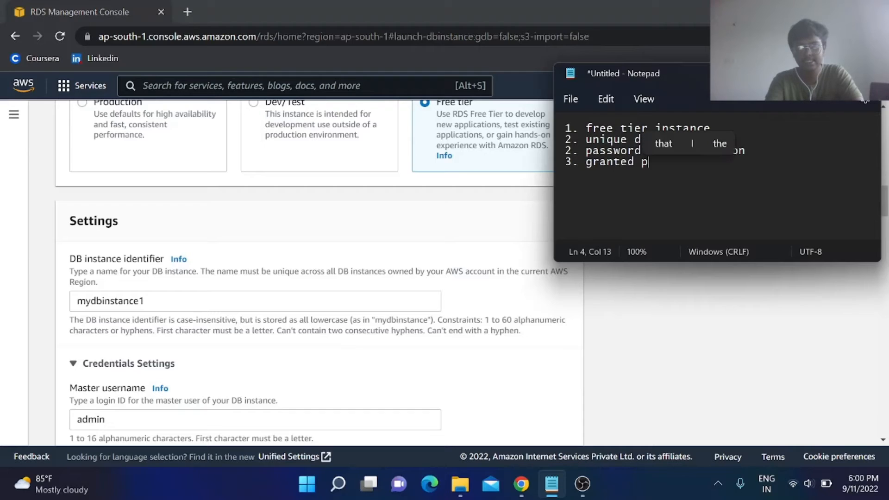
text(ublic acce)
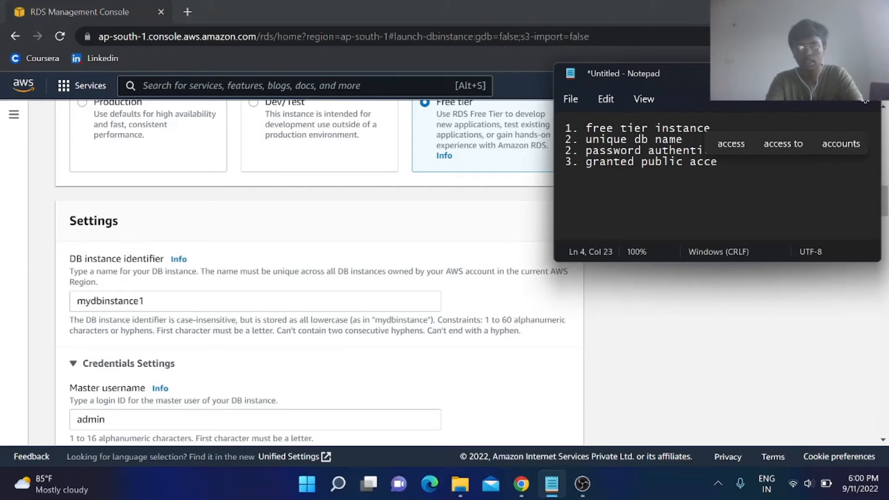
text(ss)
key(Return)
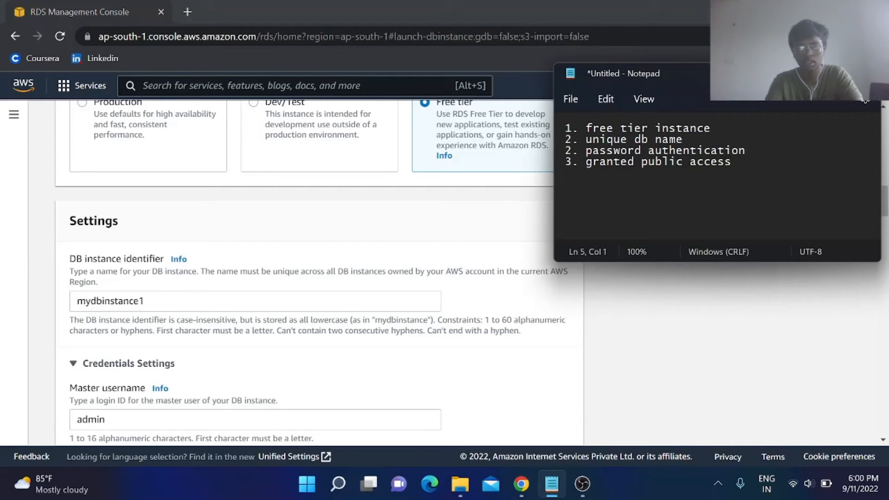
text(4. per)
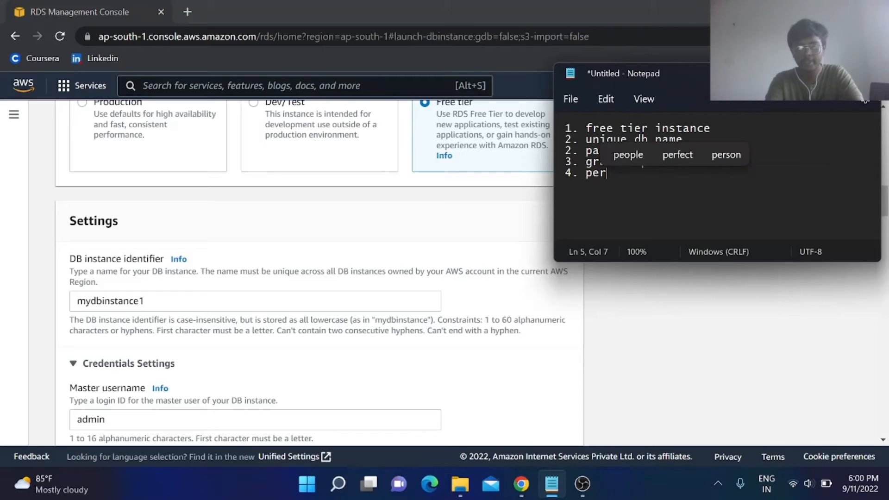
text(fect datab)
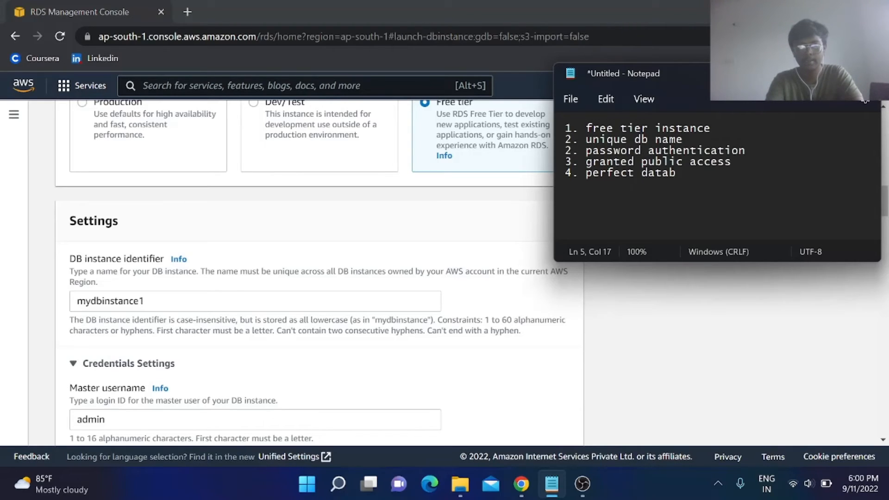
text(ase instan)
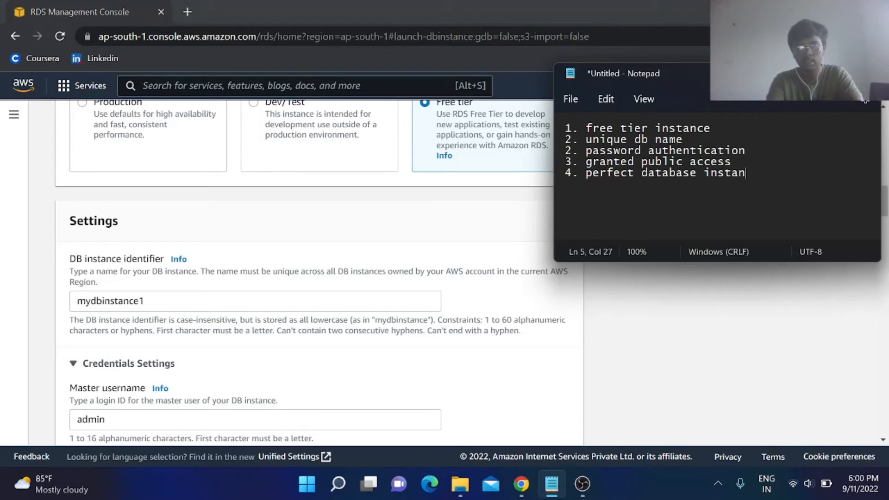
text(ce for your )
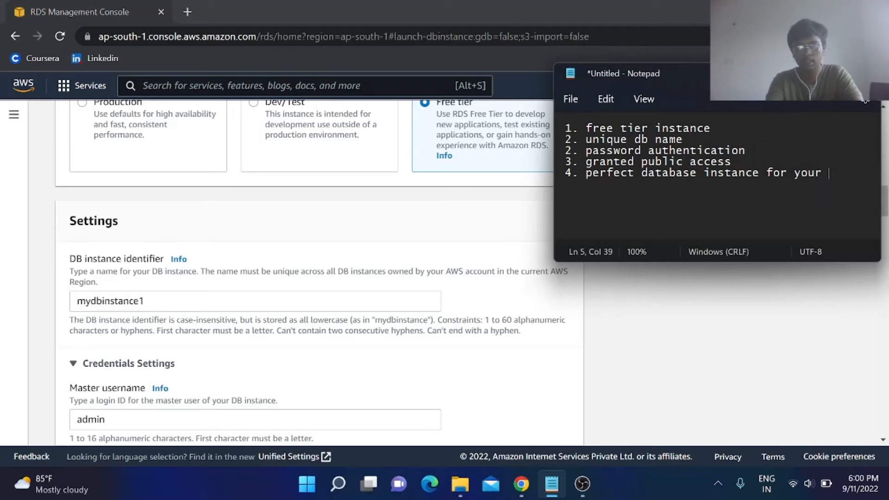
text(throughput)
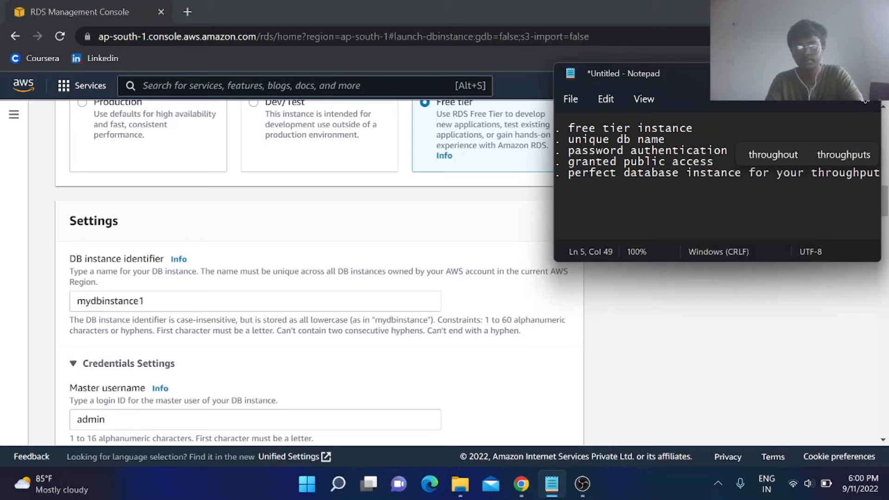
Remove the wrong number from the password authentication line.
scroll(718, 181, left, 1)
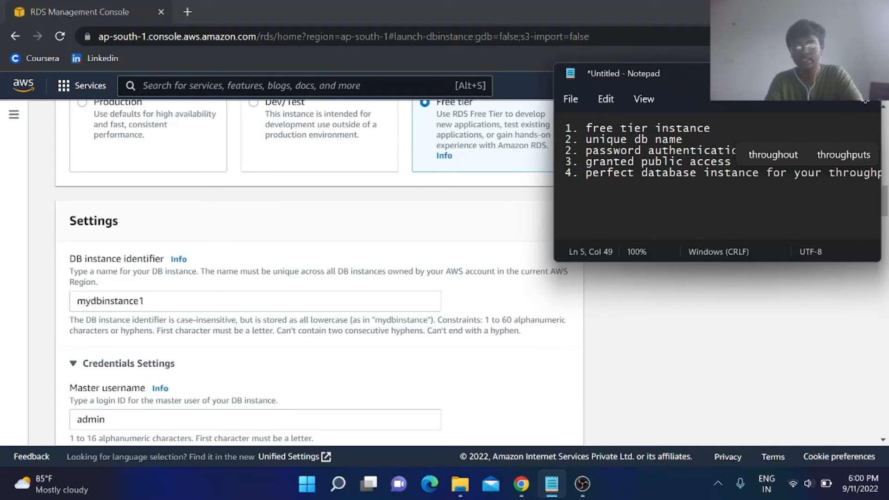
click(572, 151)
key(BackSpace)
text(2)
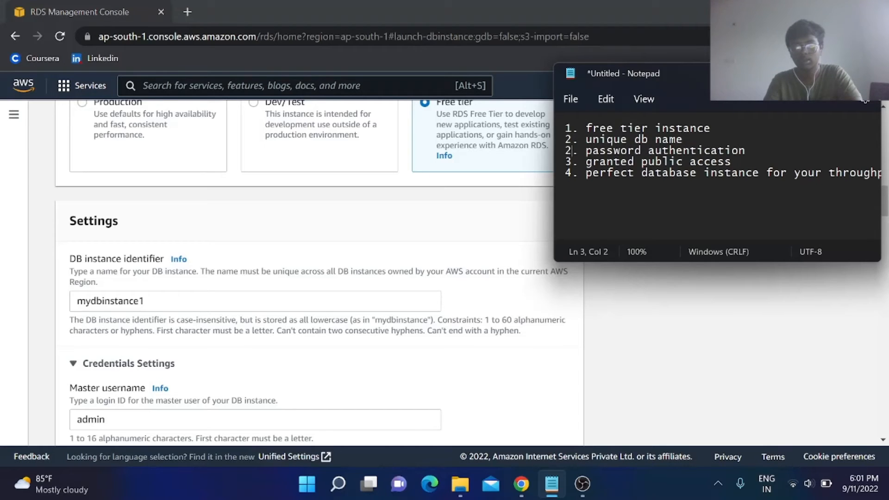
key(BackSpace)
Number the password authentication item as 3 and scroll down the RDS form.
text(3)
scroll(434, 261, down, 3)
scroll(434, 262, down, 20)
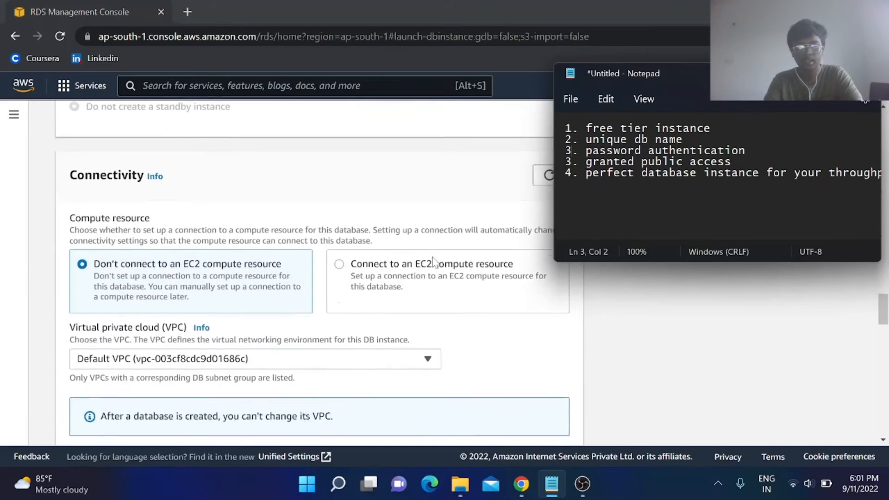
double_click(434, 258)
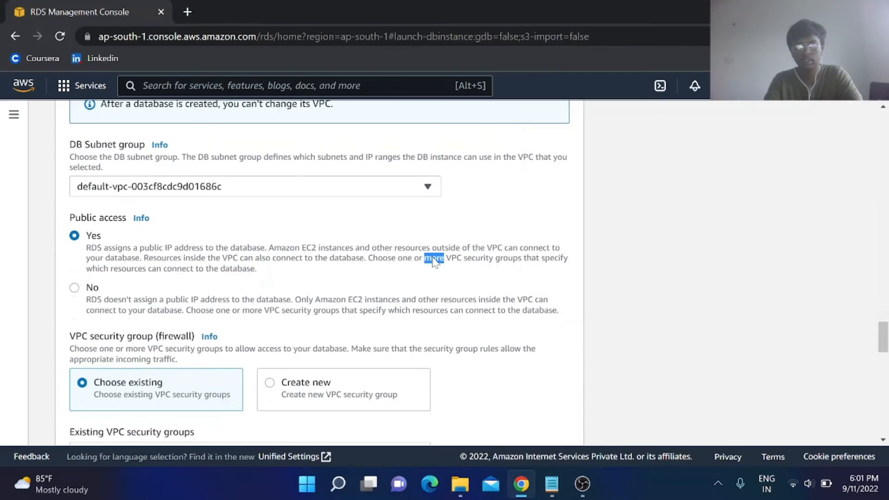
click(471, 283)
scroll(470, 284, down, 15)
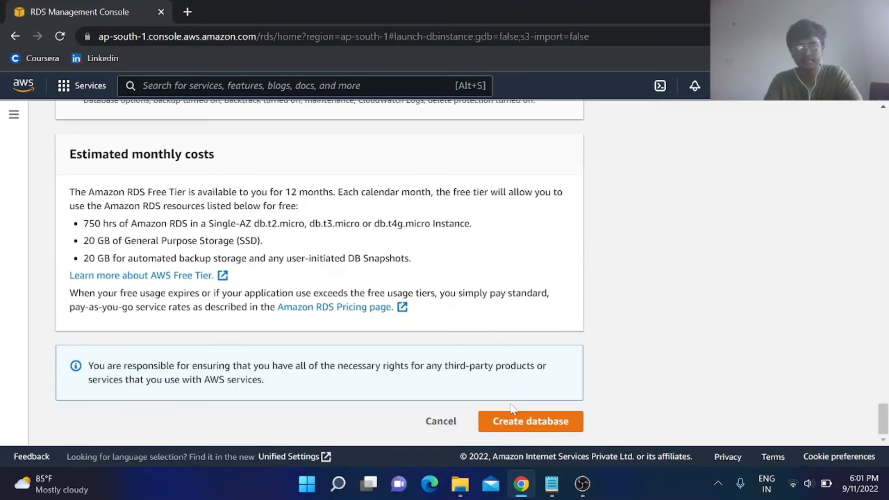
Create the database so mydbinstance1 (db.t2.micro) appears with status Creating.
click(513, 427)
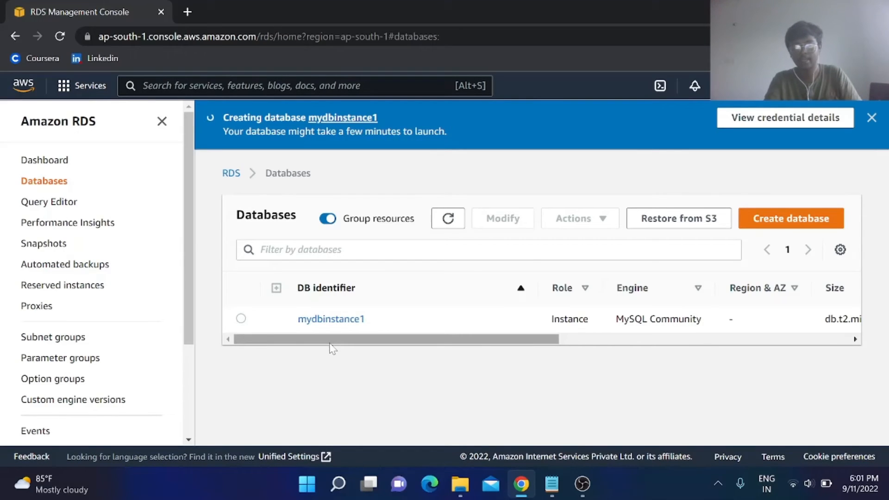
drag(328, 340, 306, 334)
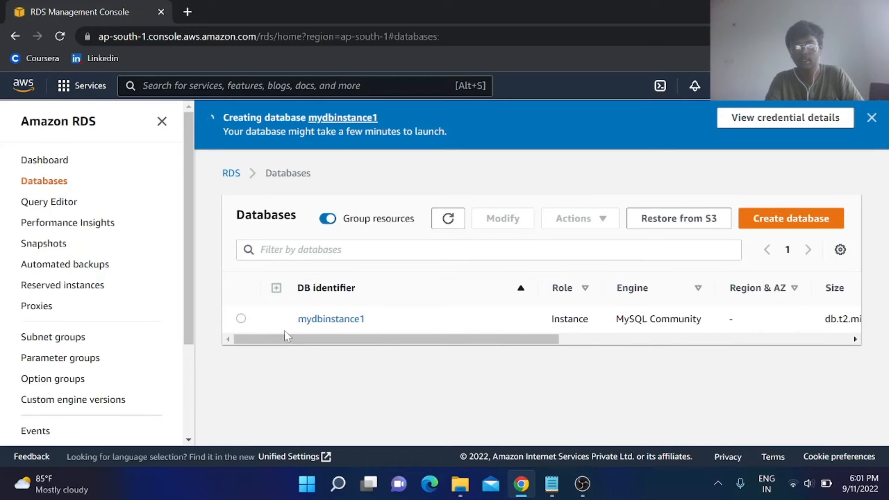
click(582, 483)
click(877, 373)
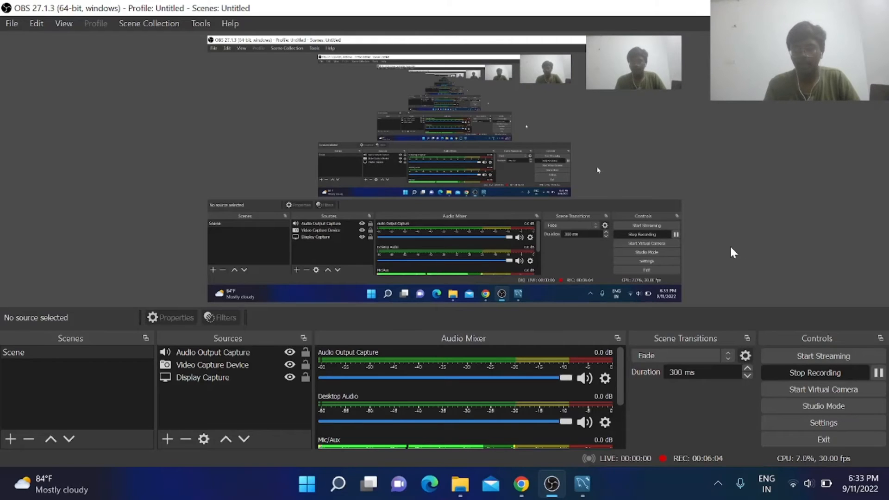
Open mydbinstance1, copy its endpoint address, and switch to MySQL Workbench.
click(522, 484)
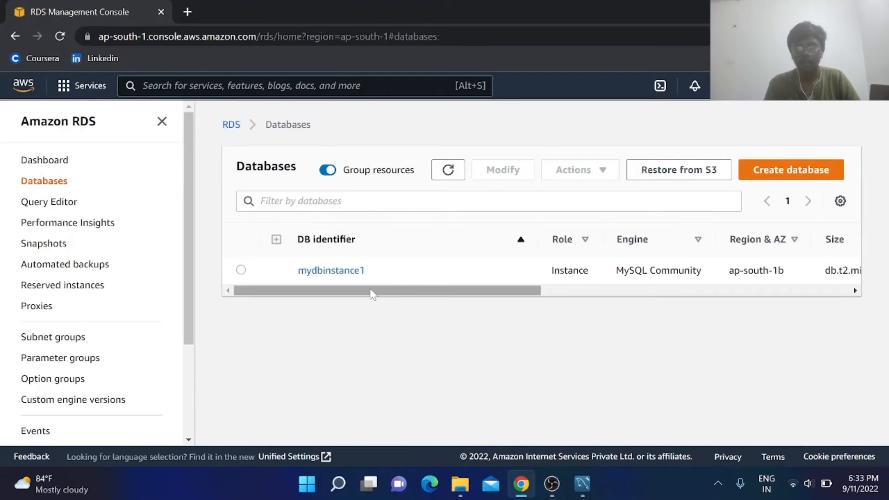
scroll(404, 273, right, 5)
scroll(405, 273, right, 2)
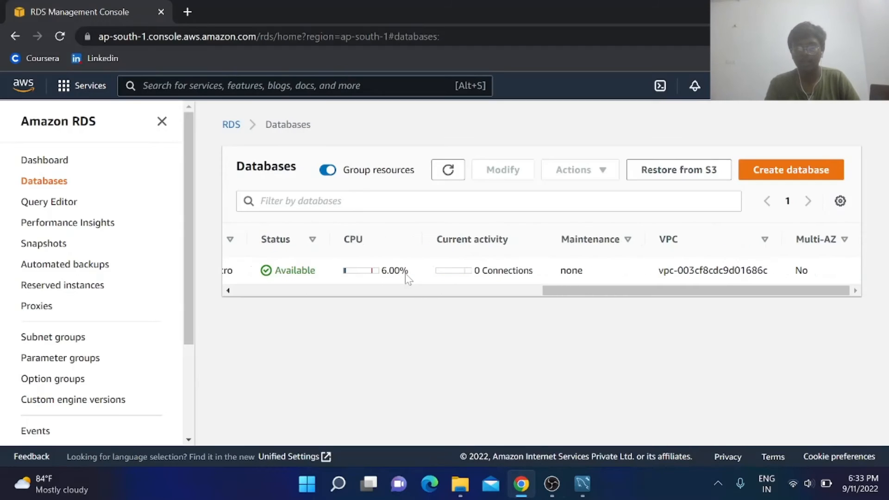
scroll(405, 273, left, 8)
click(357, 275)
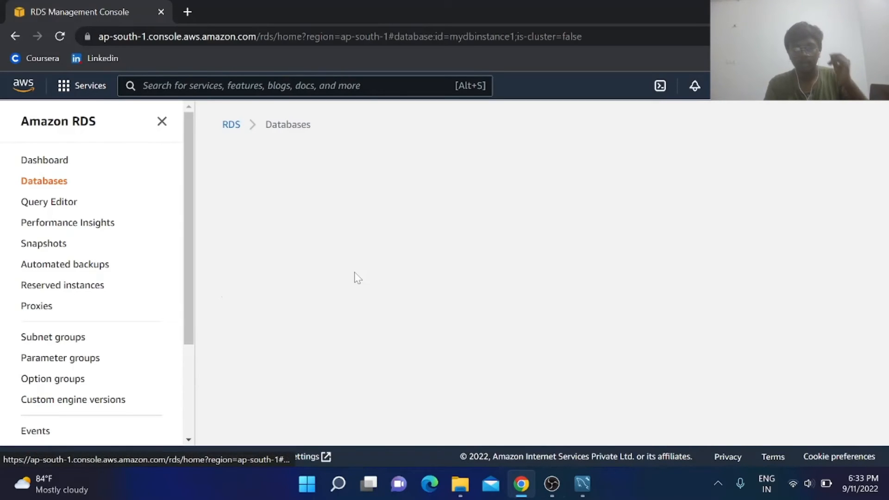
scroll(427, 305, down, 5)
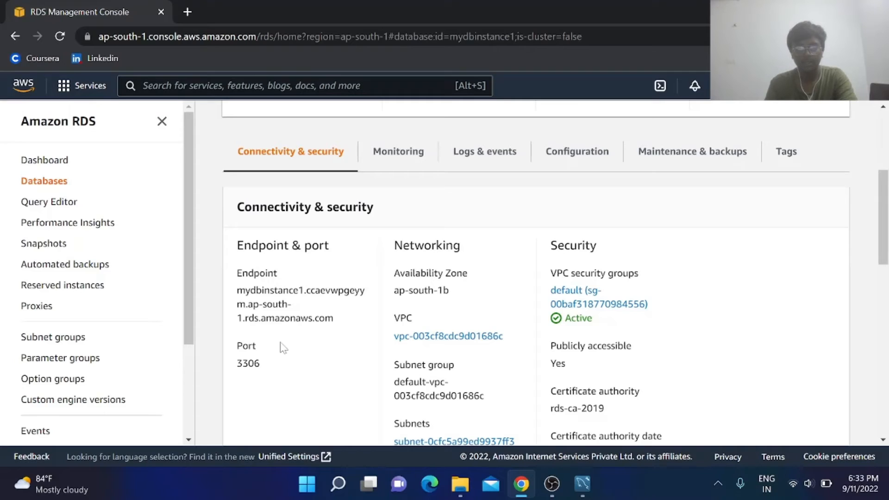
drag(236, 291, 355, 320)
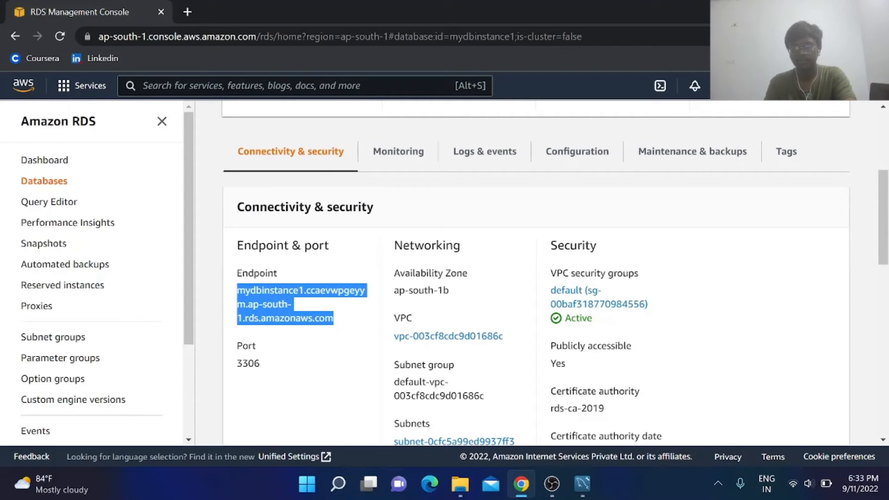
click(576, 479)
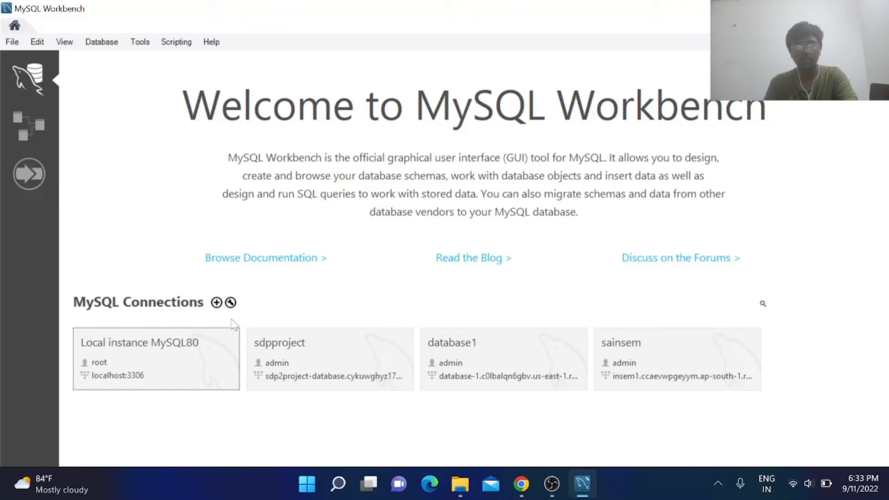
Add a new MySQL connection named basicaws with the RDS endpoint as hostname.
click(216, 302)
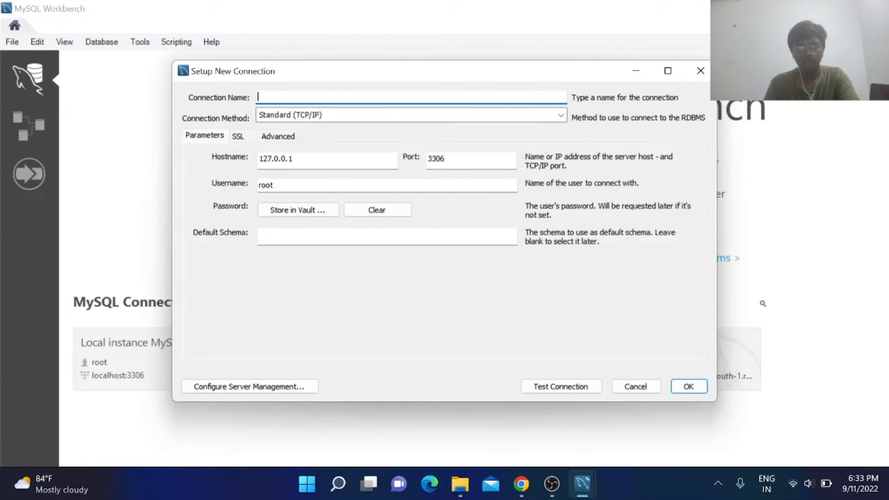
text(aws)
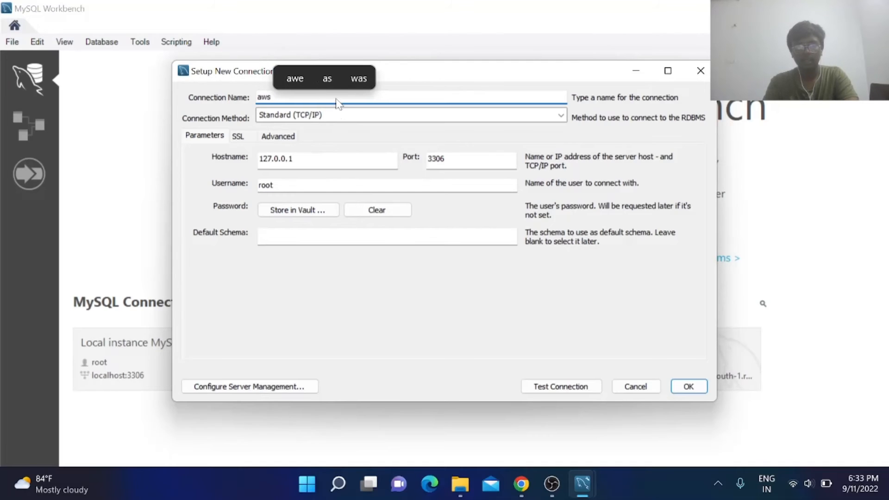
text(sim)
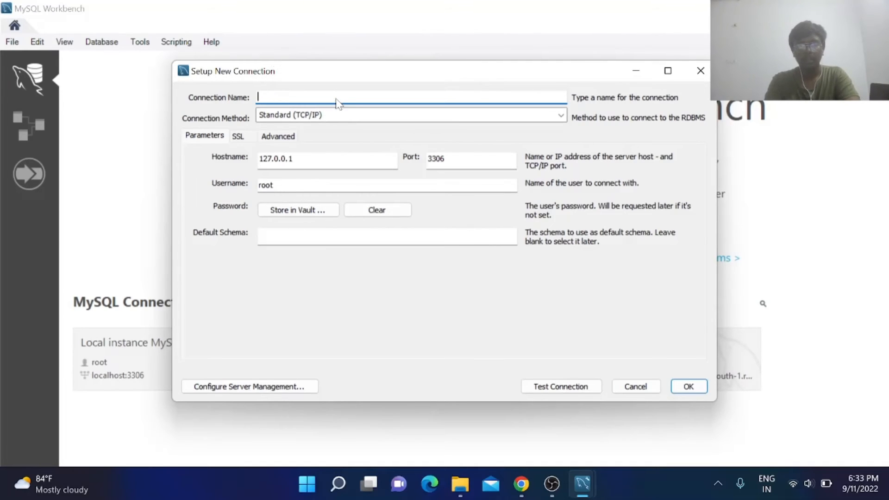
text(basicaws)
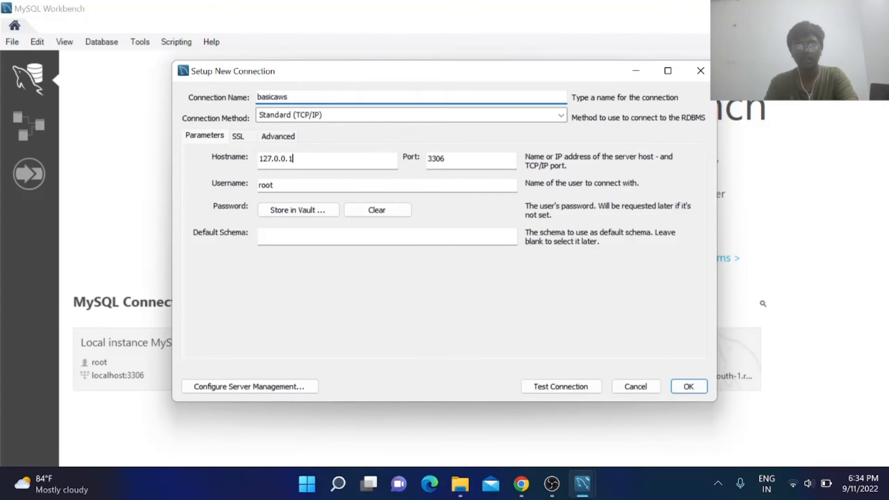
click(293, 159)
key(ctrl+a)
key(BackSpace)
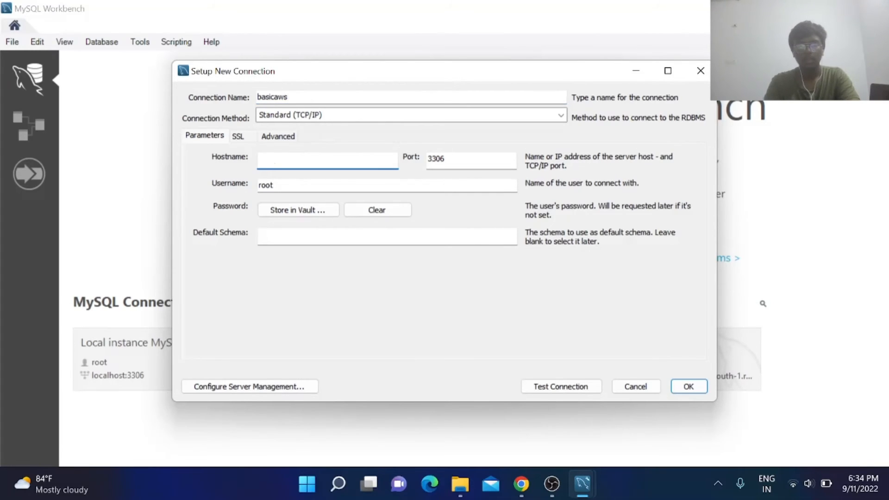
key(ctrl+v)
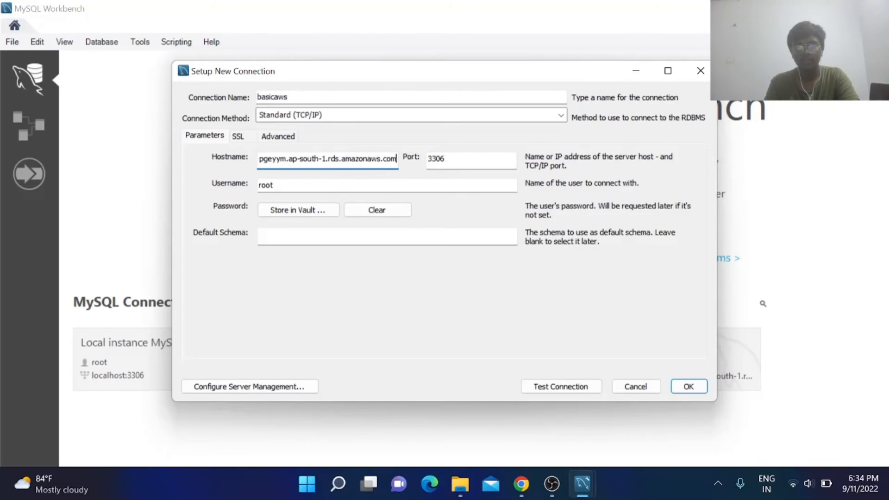
Set the connection username to admin and store the account password in the vault.
click(406, 186)
key(BackSpace)
key(BackSpace)
key(BackSpace)
key(BackSpace)
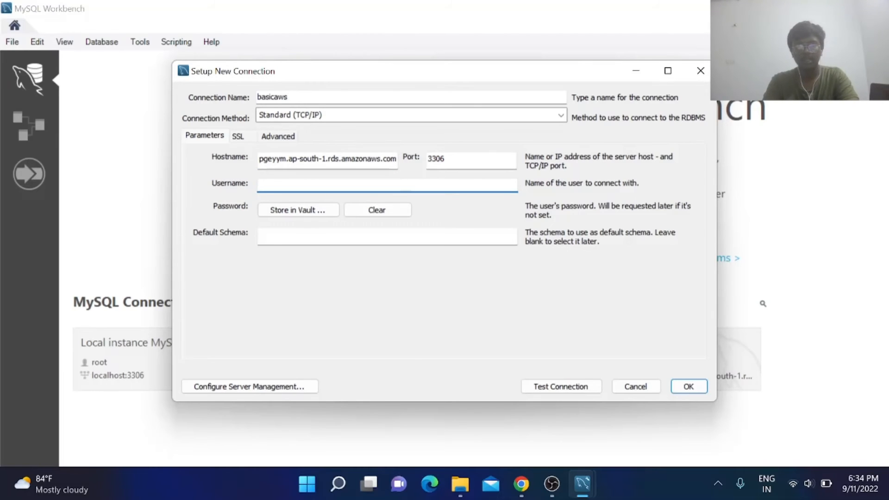
text(admin)
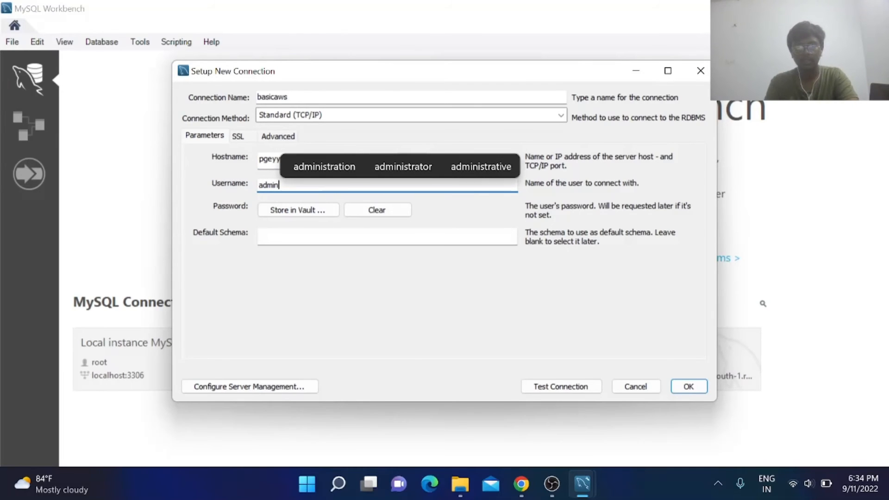
click(332, 207)
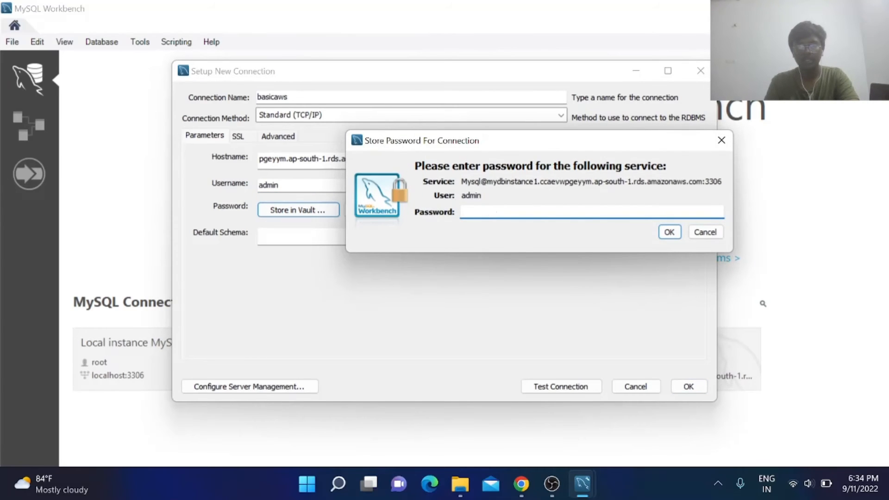
text(*********)
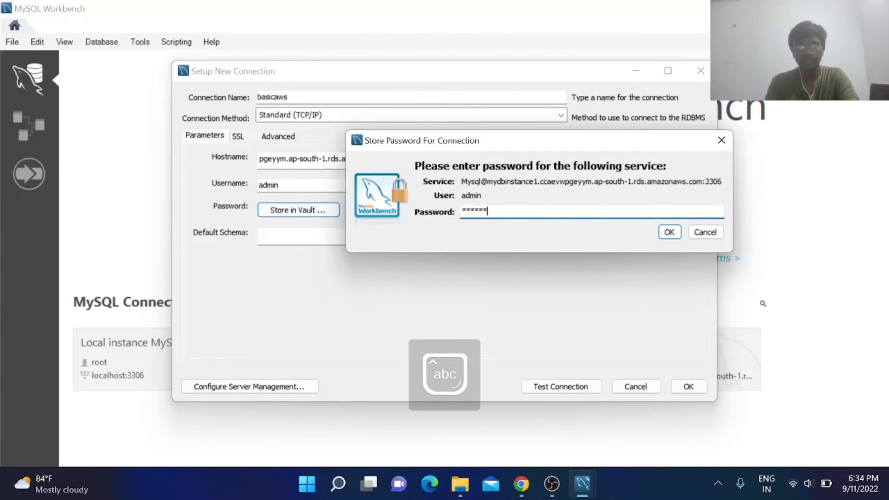
text(****)
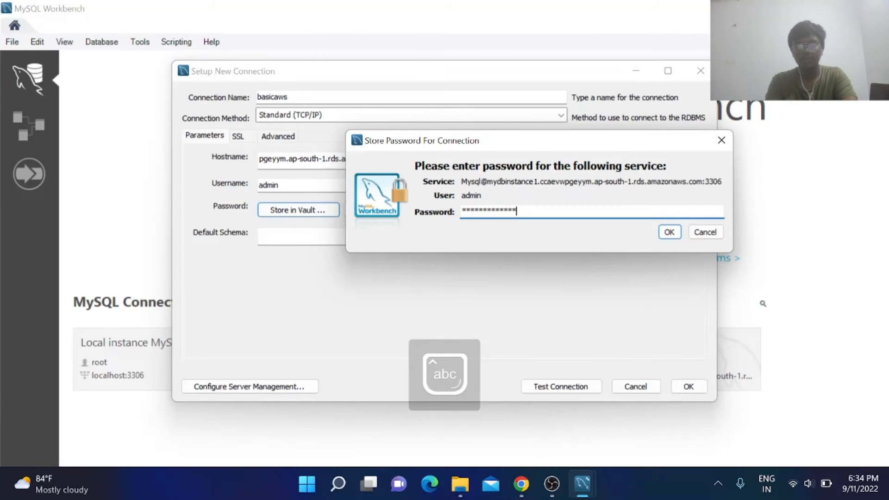
click(668, 234)
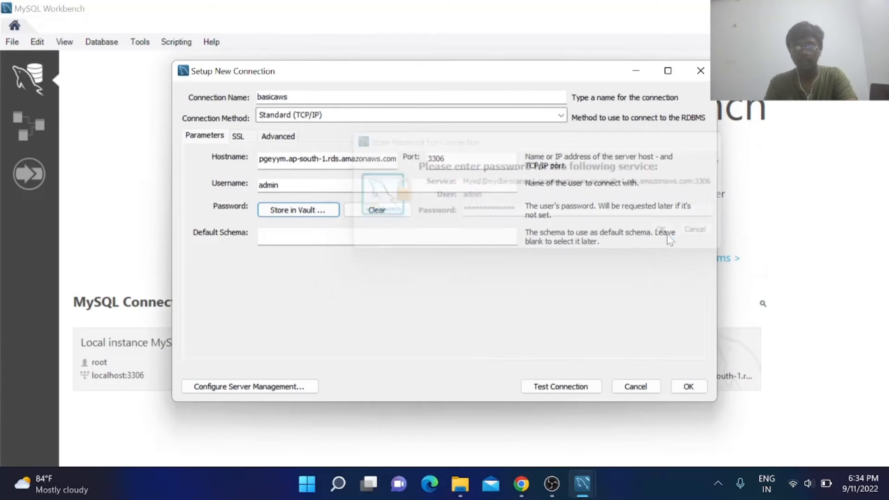
Test the basicaws connection to the RDS endpoint, save it, and open its SQL editor.
click(547, 387)
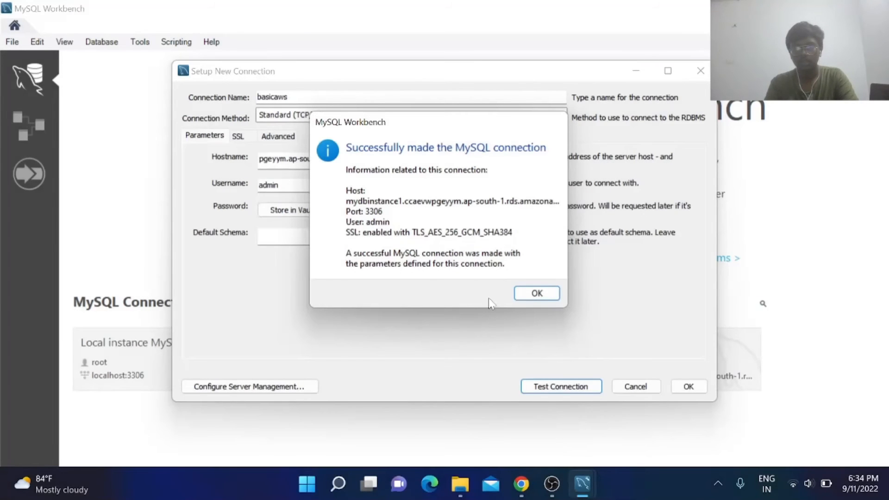
click(537, 293)
click(687, 387)
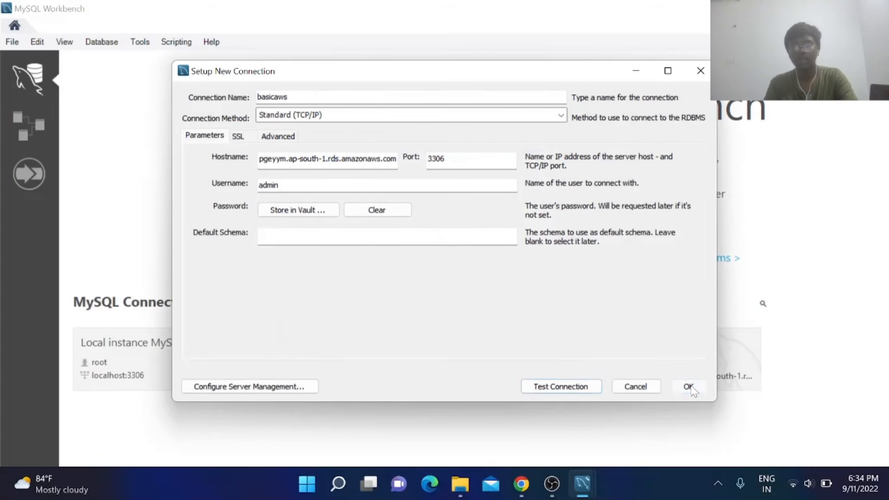
scroll(348, 231, down, 1)
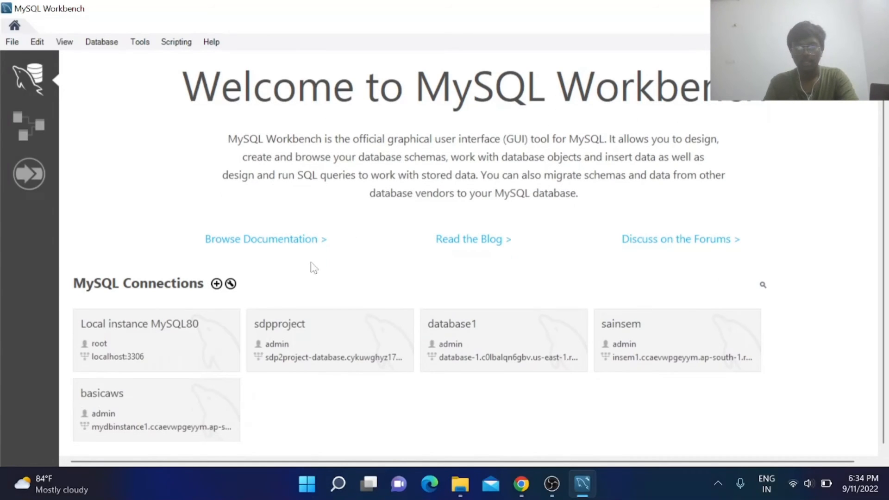
click(164, 413)
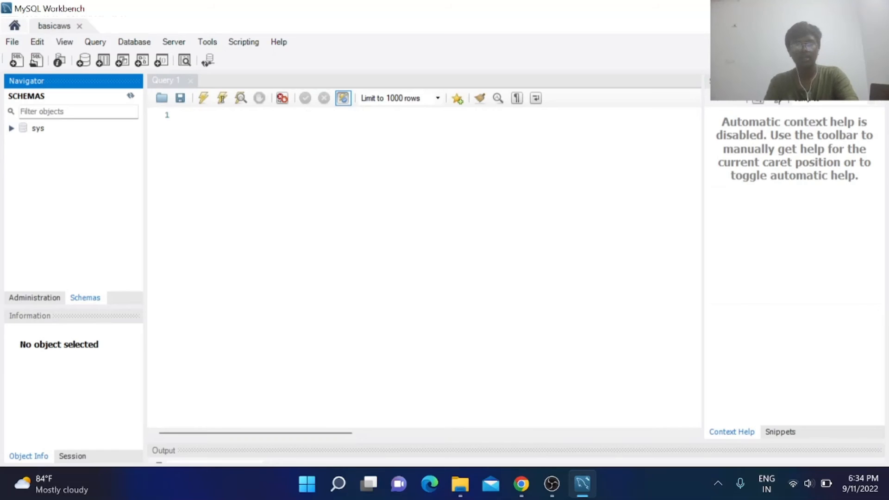
Run show tables and view the output, which reports Error 1046, no database selected.
click(198, 115)
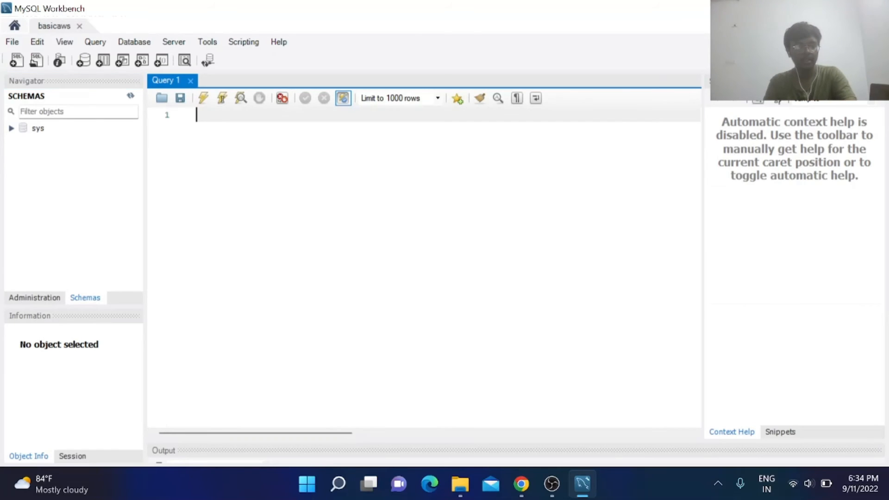
text(show tables;)
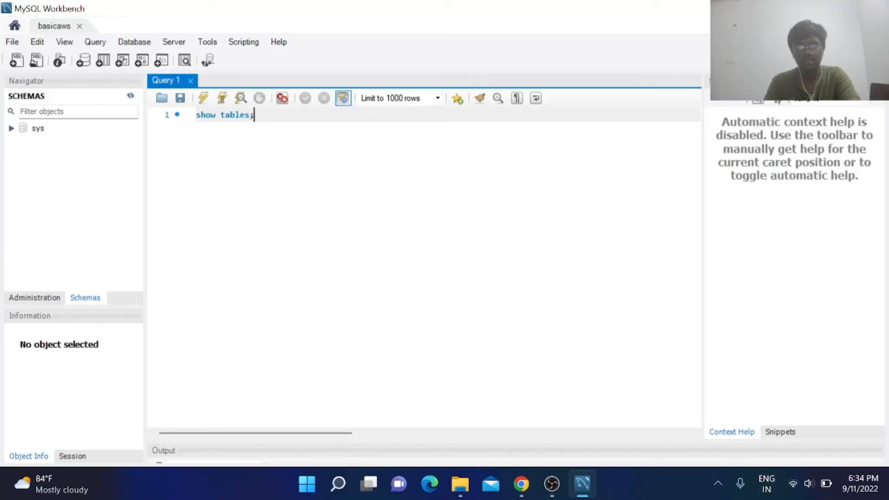
click(204, 98)
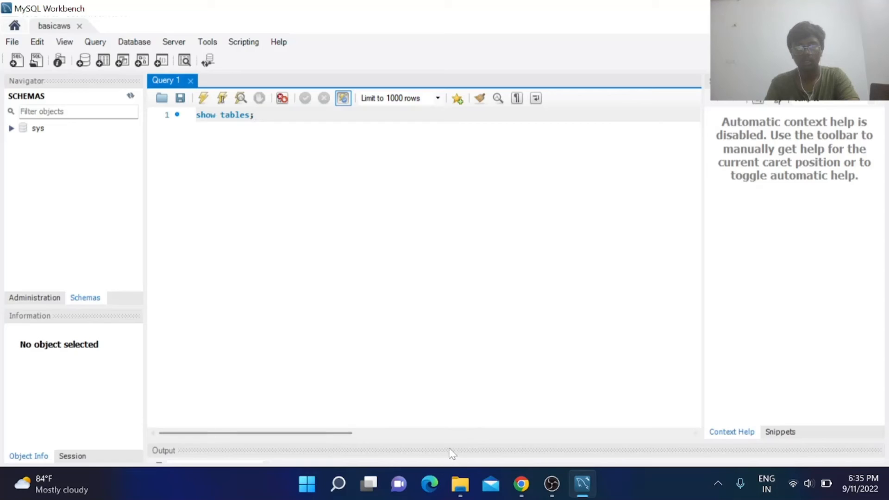
drag(449, 441, 465, 275)
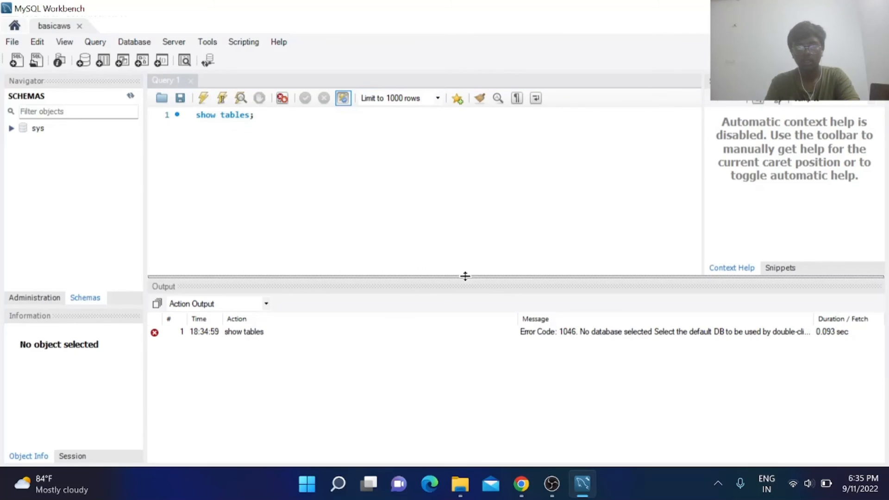
Replace the query with the statement create database sample;.
click(255, 115)
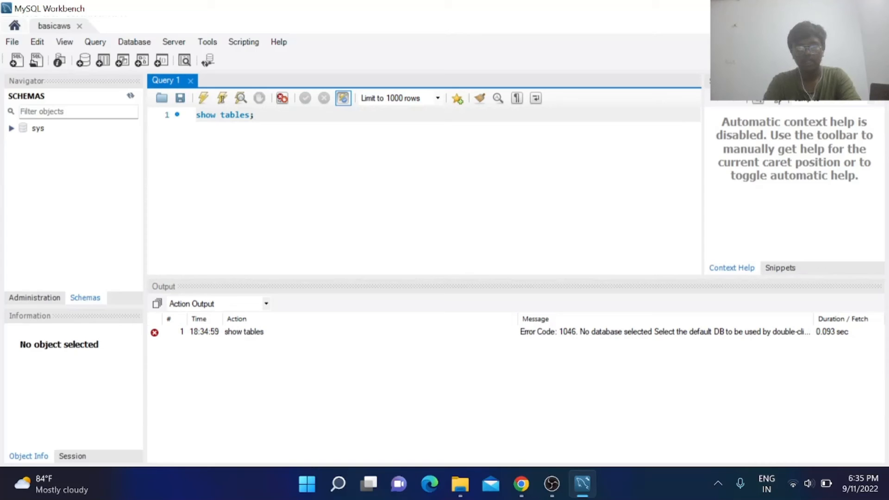
key(BackSpace)
key(BackSpace)
key(BackSpace)
key(BackSpace)
key(BackSpace)
key(BackSpace)
key(BackSpace)
key(BackSpace)
key(BackSpace)
key(BackSpace)
key(BackSpace)
key(BackSpace)
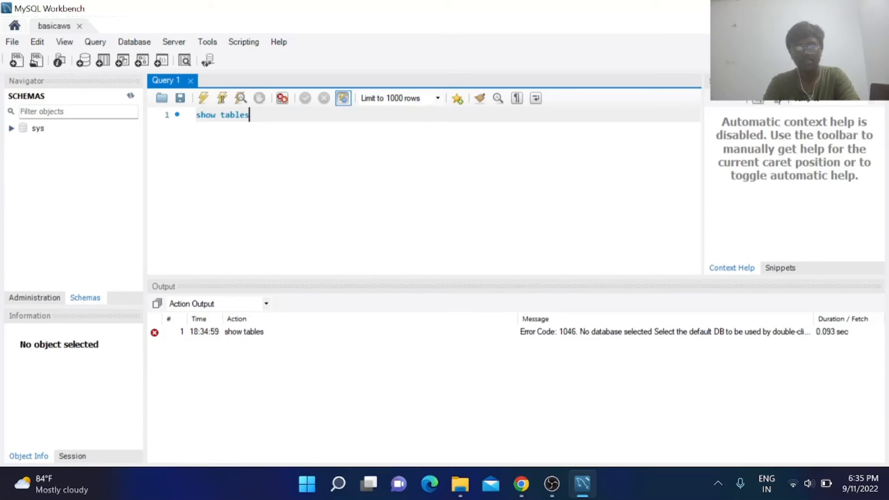
text(crea)
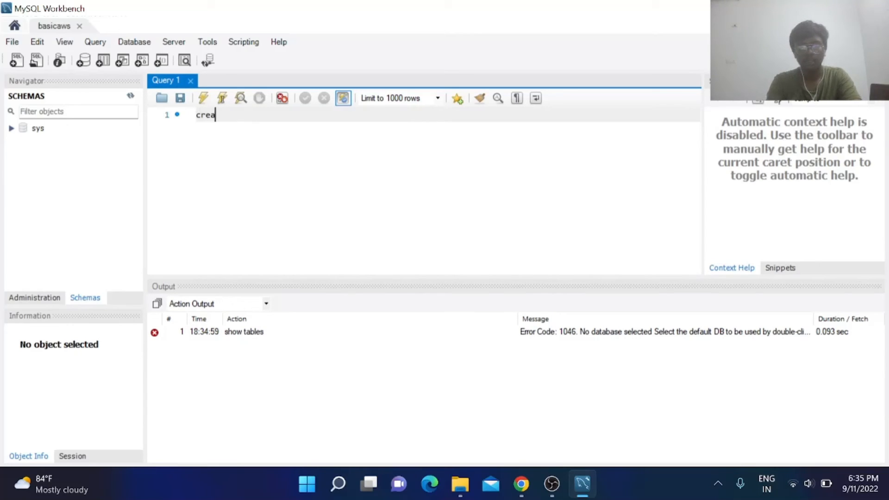
text(te databse)
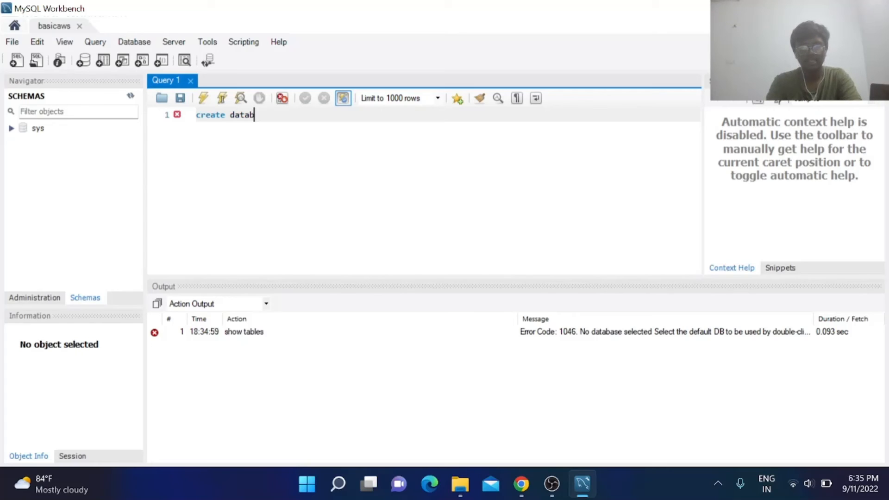
key(BackSpace)
key(BackSpace)
text(as)
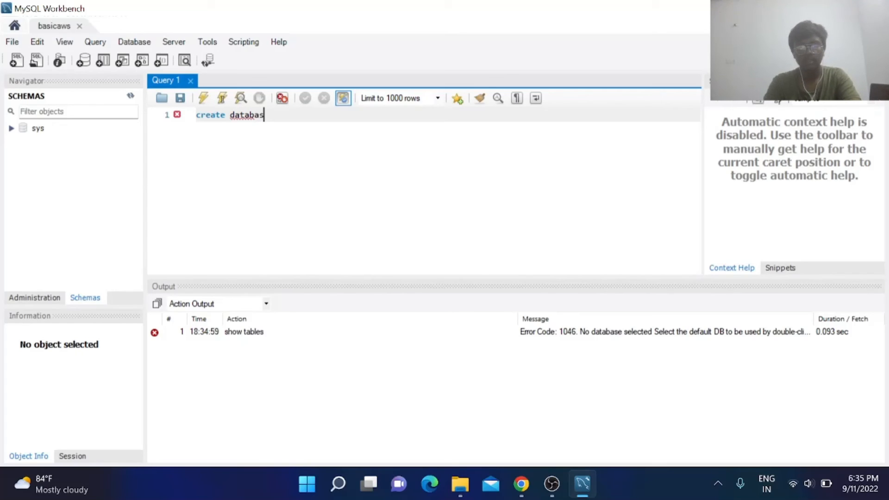
text(e sample;)
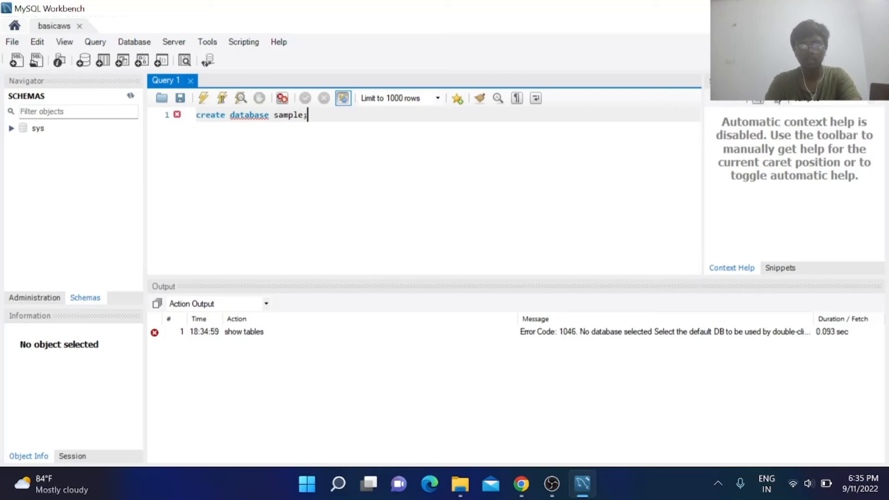
Execute create database sample;, then run show databases; to see sample among five databases.
click(203, 97)
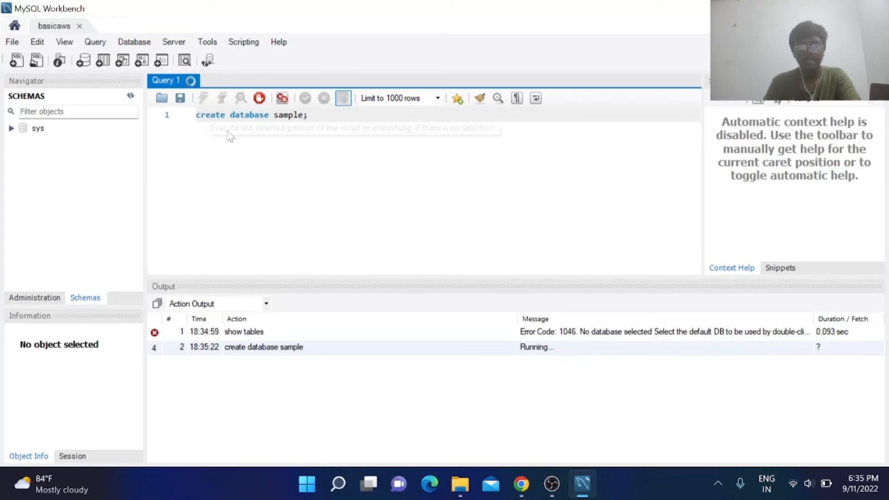
key(BackSpace)
key(BackSpace)
key(BackSpace)
key(BackSpace)
key(BackSpace)
key(BackSpace)
key(BackSpace)
key(BackSpace)
key(BackSpace)
key(BackSpace)
key(BackSpace)
key(BackSpace)
key(BackSpace)
key(BackSpace)
key(BackSpace)
key(BackSpace)
key(BackSpace)
key(BackSpace)
key(BackSpace)
key(BackSpace)
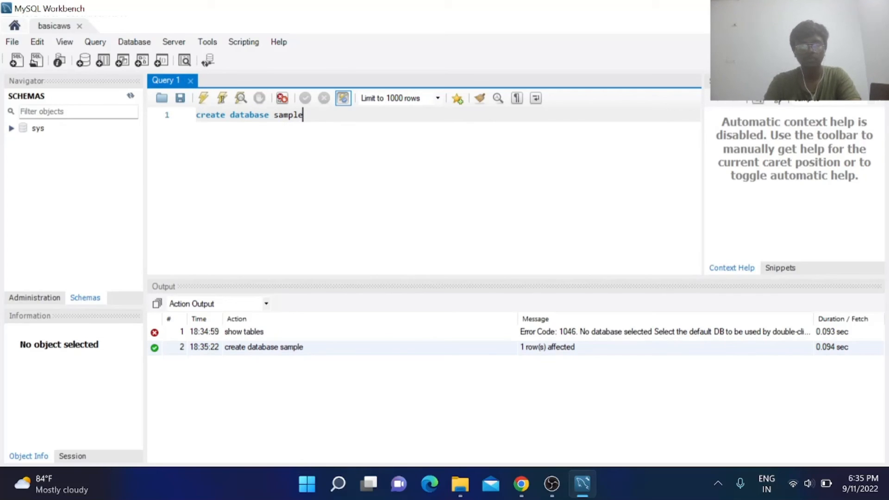
text(show databas)
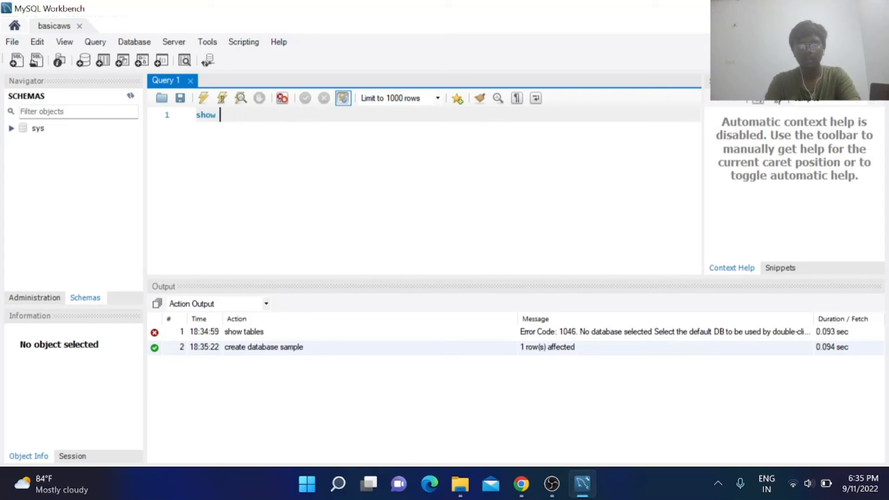
text(es;)
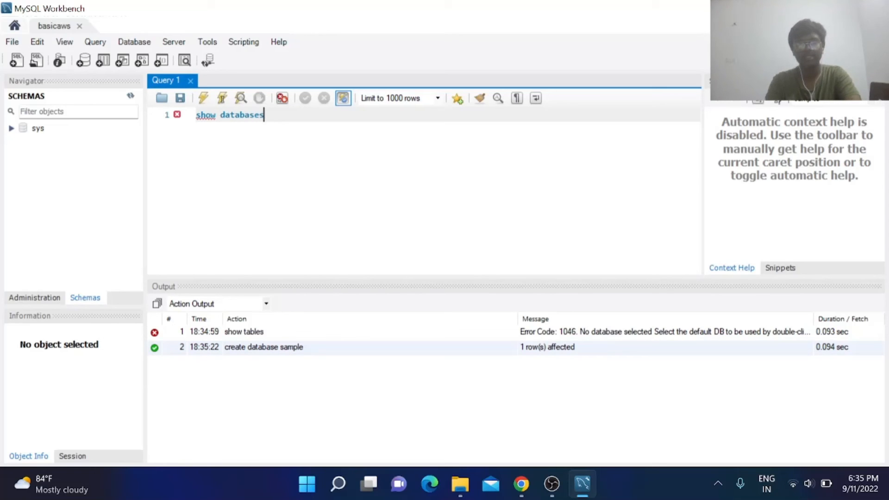
click(203, 98)
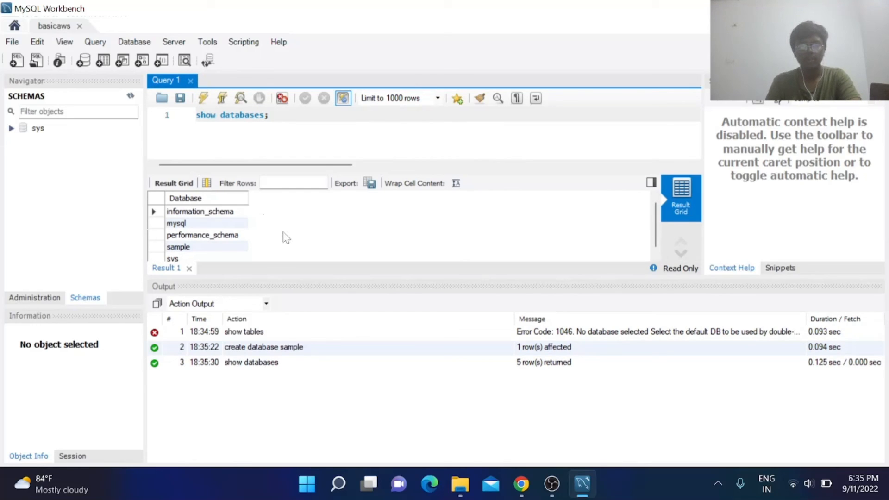
scroll(285, 238, down, 1)
scroll(286, 238, up, 1)
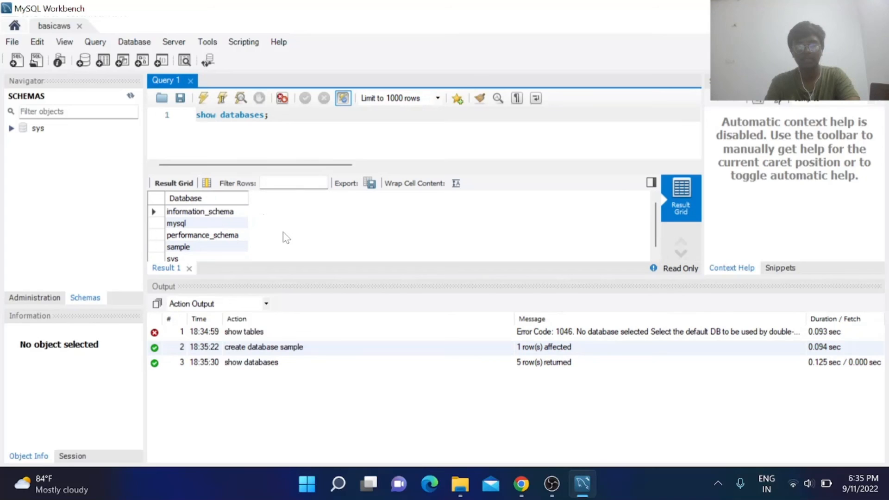
scroll(286, 237, down, 1)
scroll(285, 237, up, 1)
scroll(286, 238, down, 1)
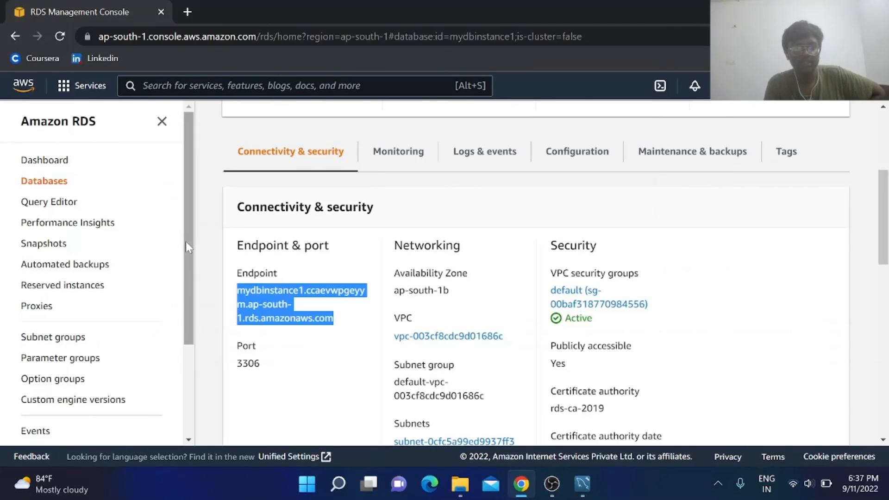
Refresh the Schemas list in Workbench and run use sample; to make it the default database.
click(582, 483)
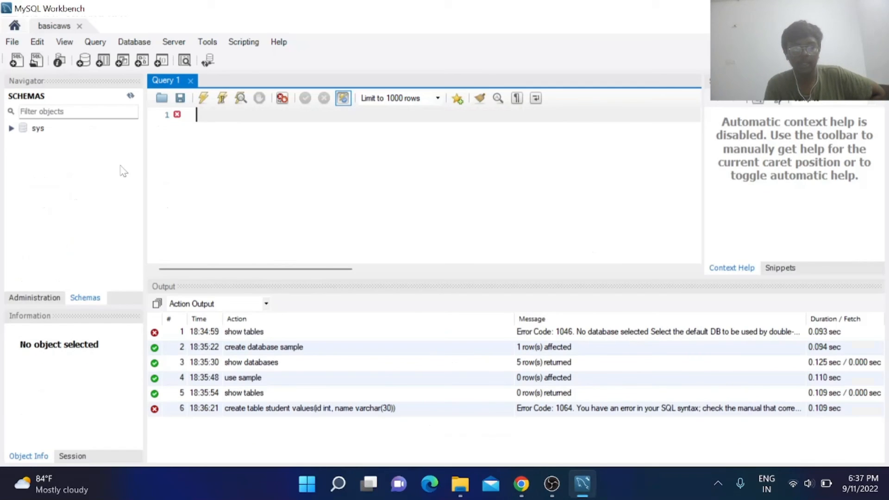
click(130, 95)
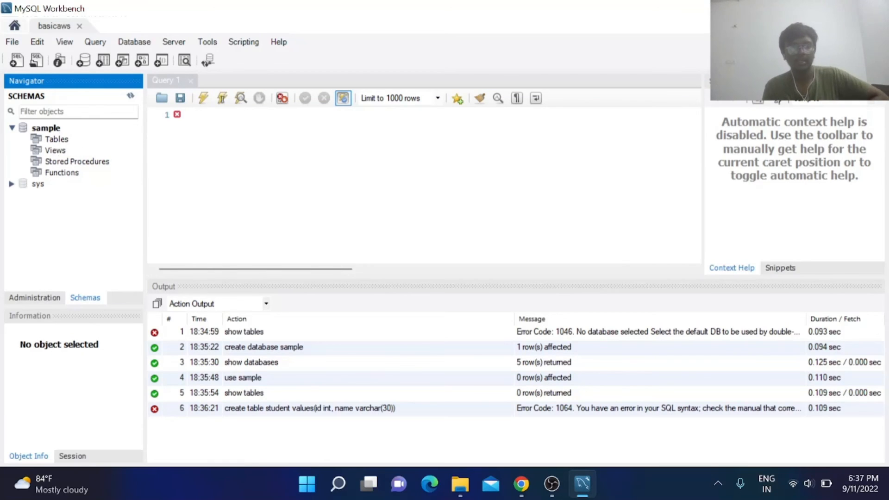
click(196, 114)
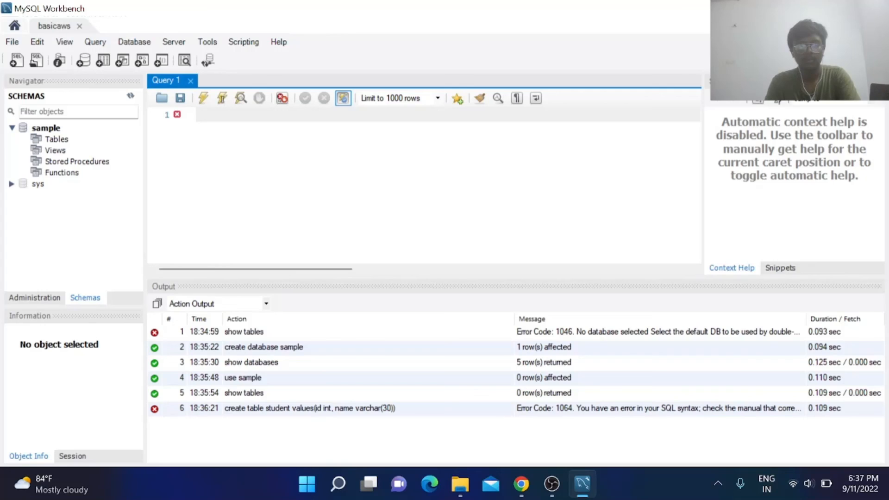
text(use sample;)
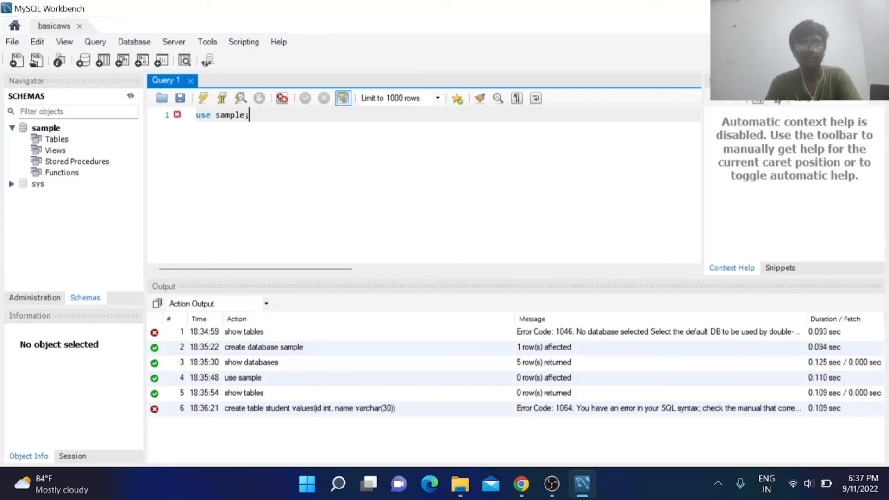
click(203, 98)
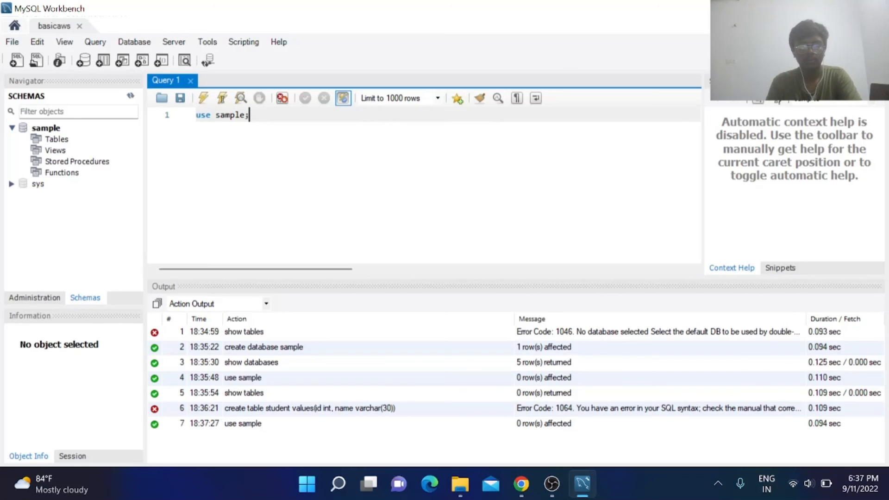
Run show tables; on the sample database, which has no tables yet.
key(BackSpace)
key(BackSpace)
key(BackSpace)
key(BackSpace)
key(BackSpace)
key(BackSpace)
key(BackSpace)
key(BackSpace)
key(BackSpace)
key(BackSpace)
key(BackSpace)
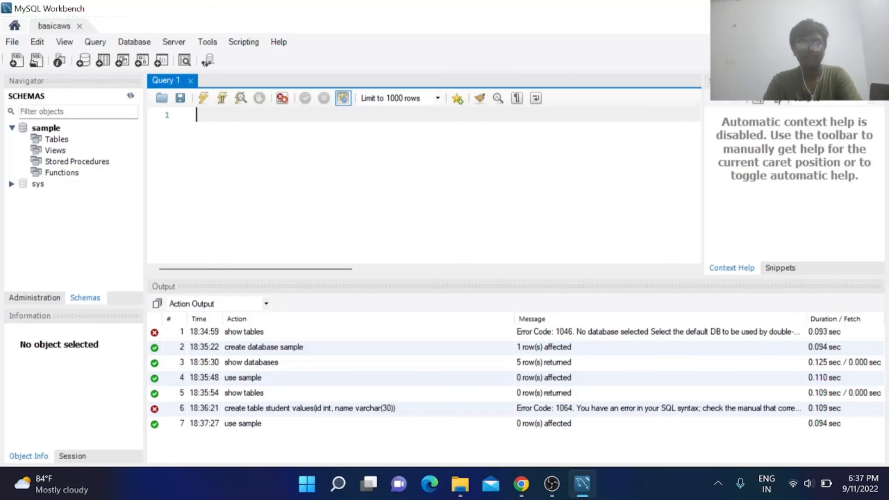
text(show)
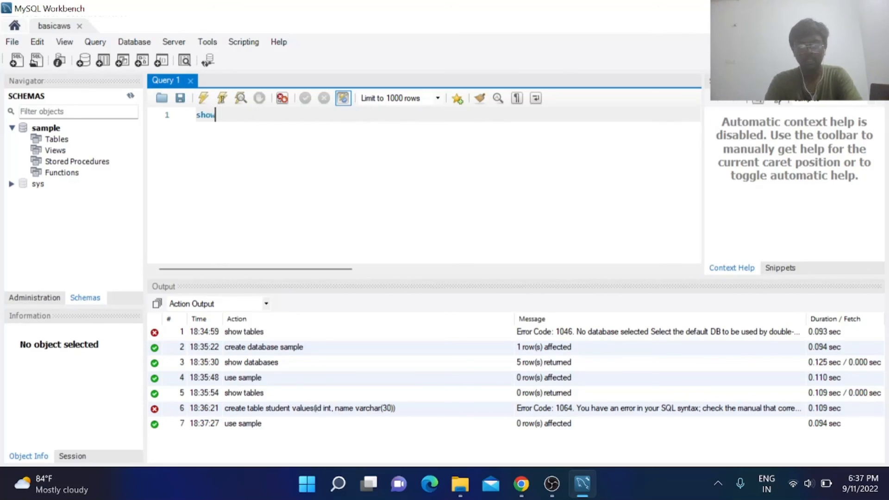
text( tables;)
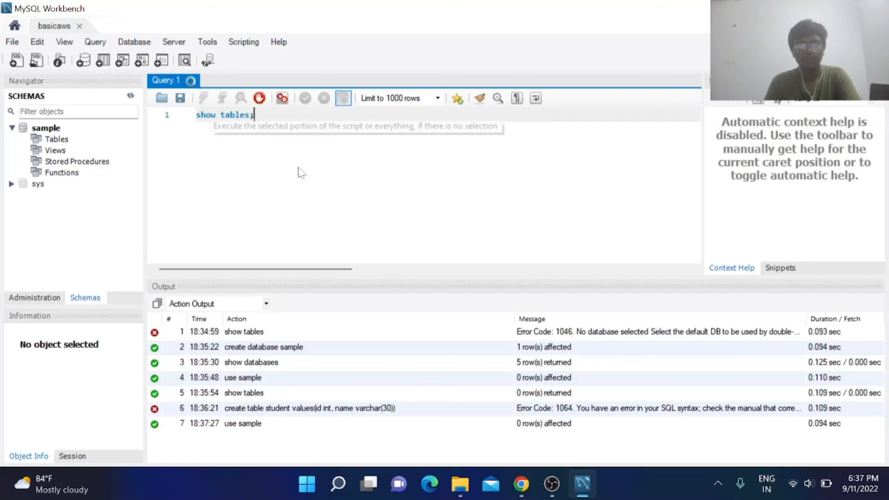
click(202, 97)
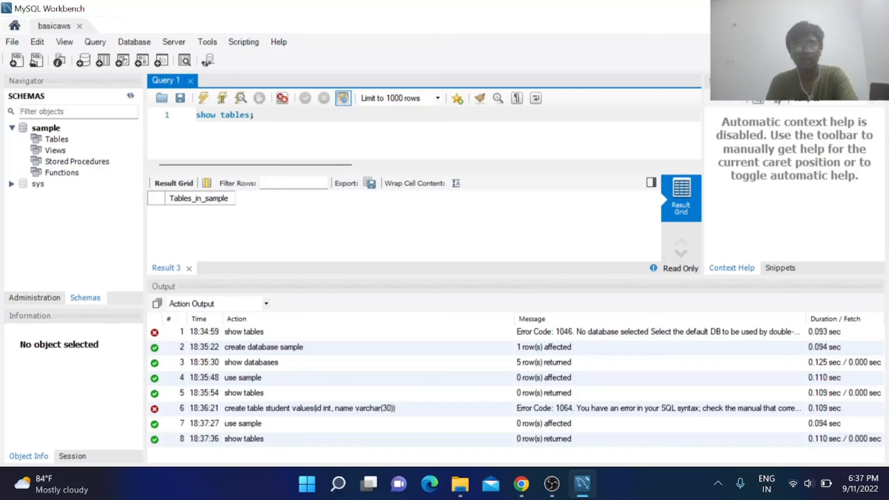
click(551, 483)
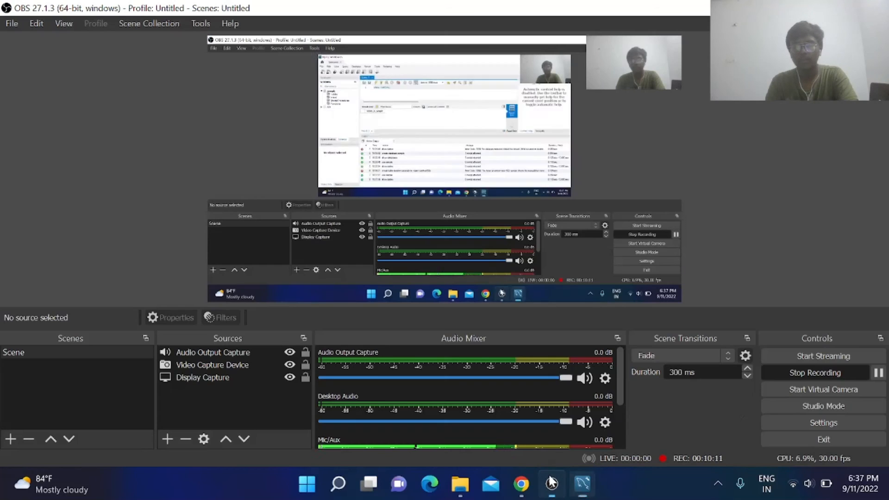